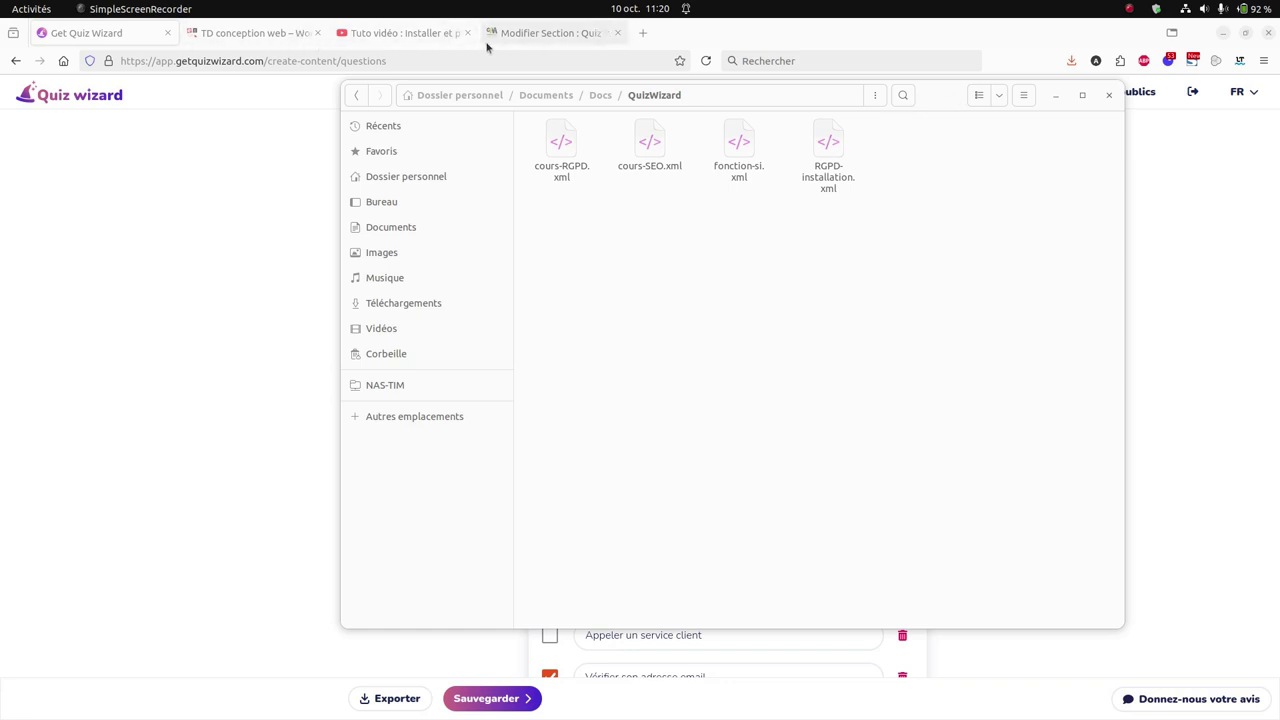
Switch to the UTILISATEURS - MOODLE course page and open the question import form of its question bank.
{"action": "left_click", "coordinate": [549, 36]}
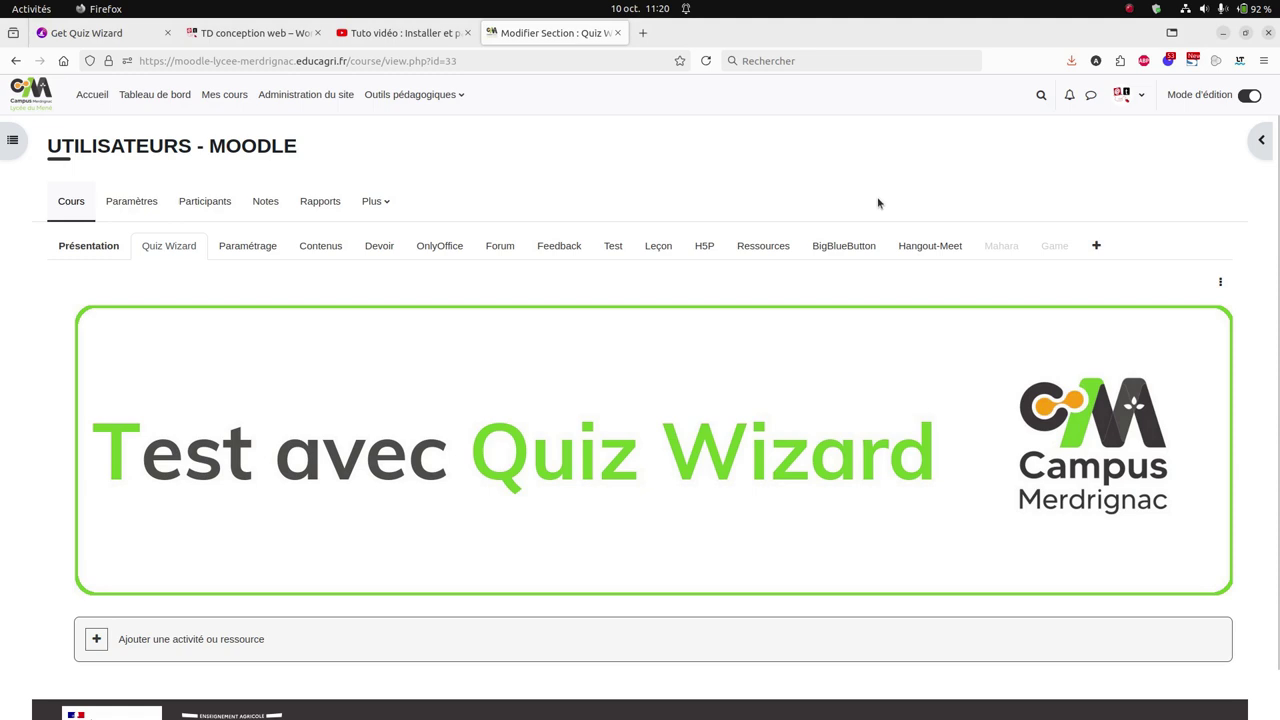
{"action": "scroll", "coordinate": [279, 437], "scroll_direction": "down", "scroll_amount": 1}
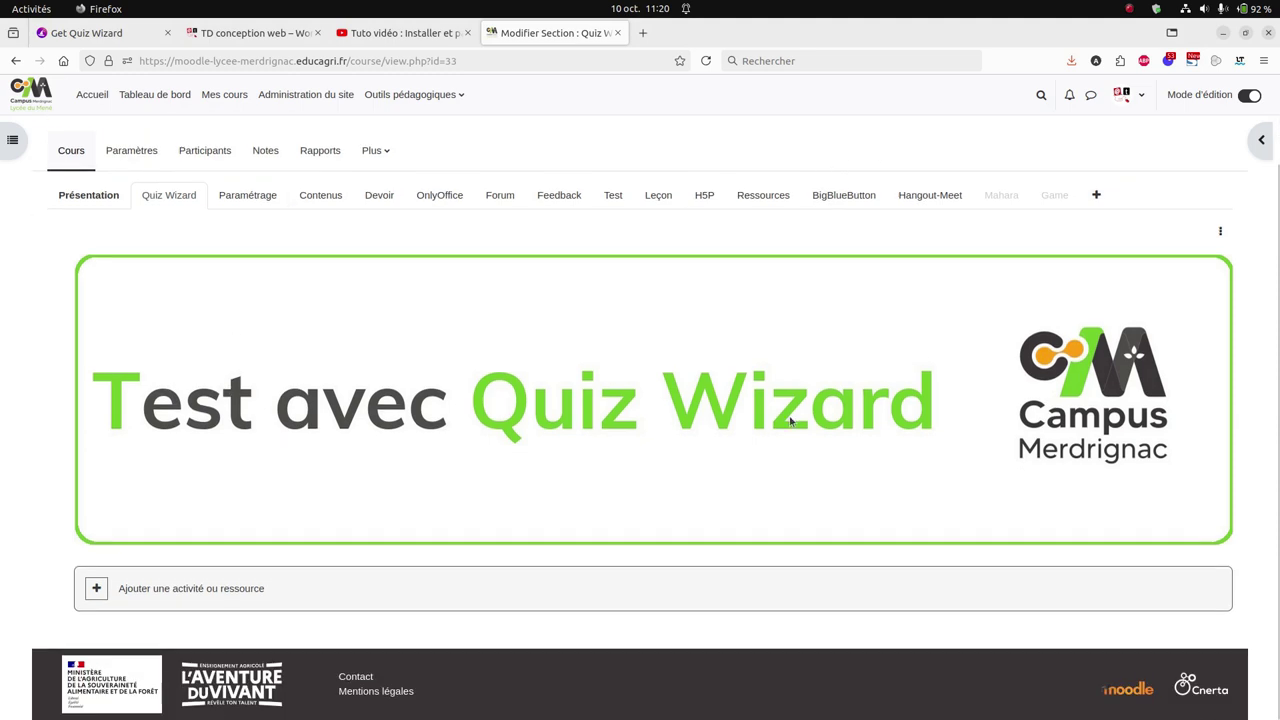
{"action": "scroll", "coordinate": [958, 438], "scroll_direction": "up", "scroll_amount": 1}
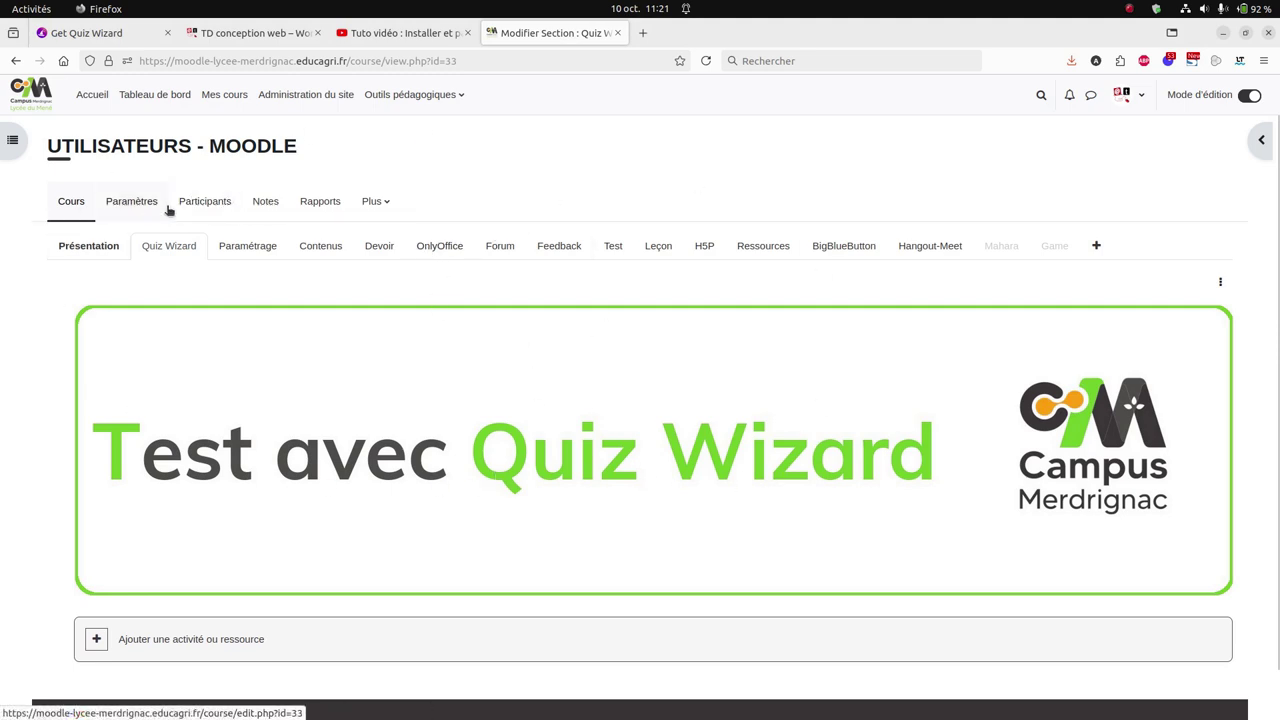
{"action": "left_click", "coordinate": [380, 205]}
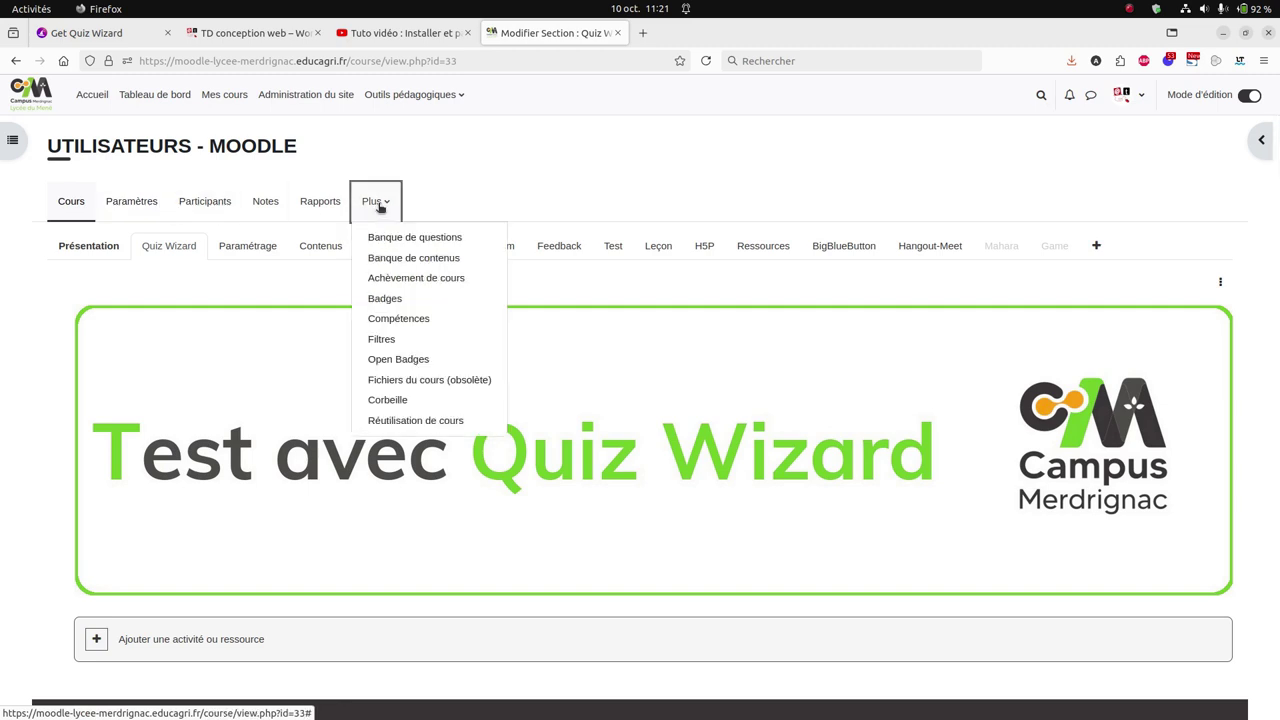
{"action": "left_click", "coordinate": [381, 240]}
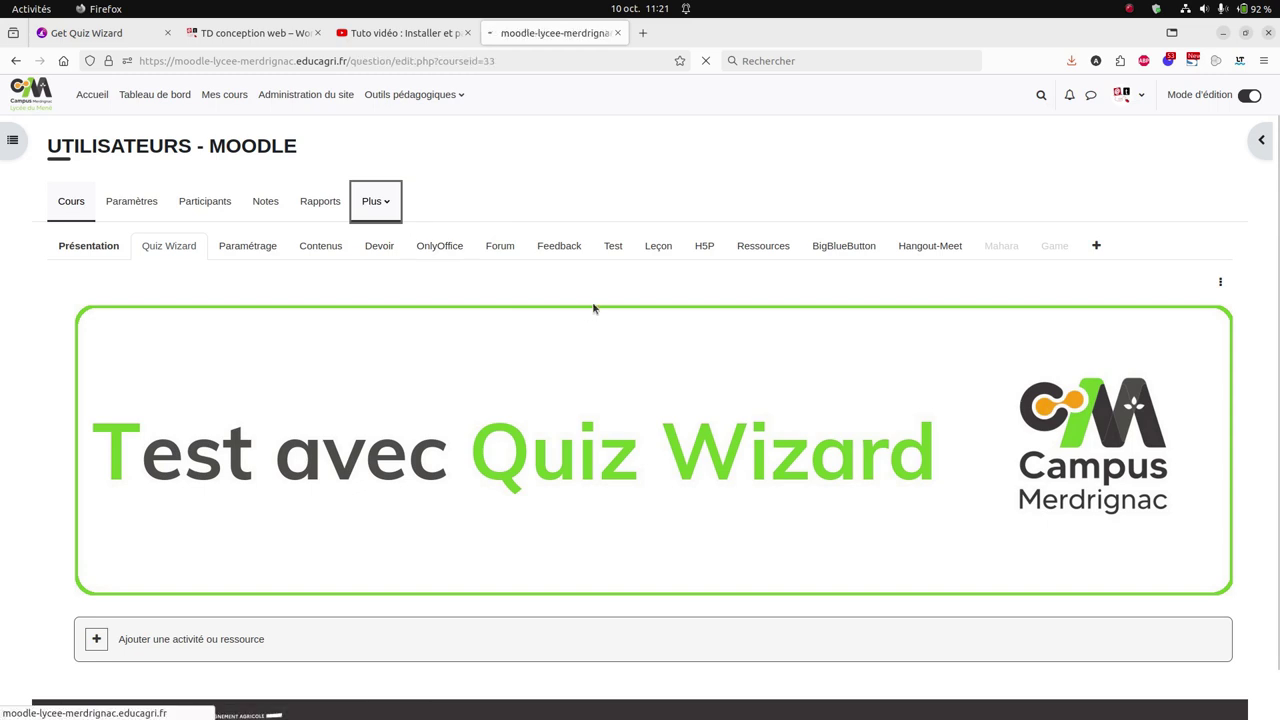
{"action": "left_click", "coordinate": [111, 253]}
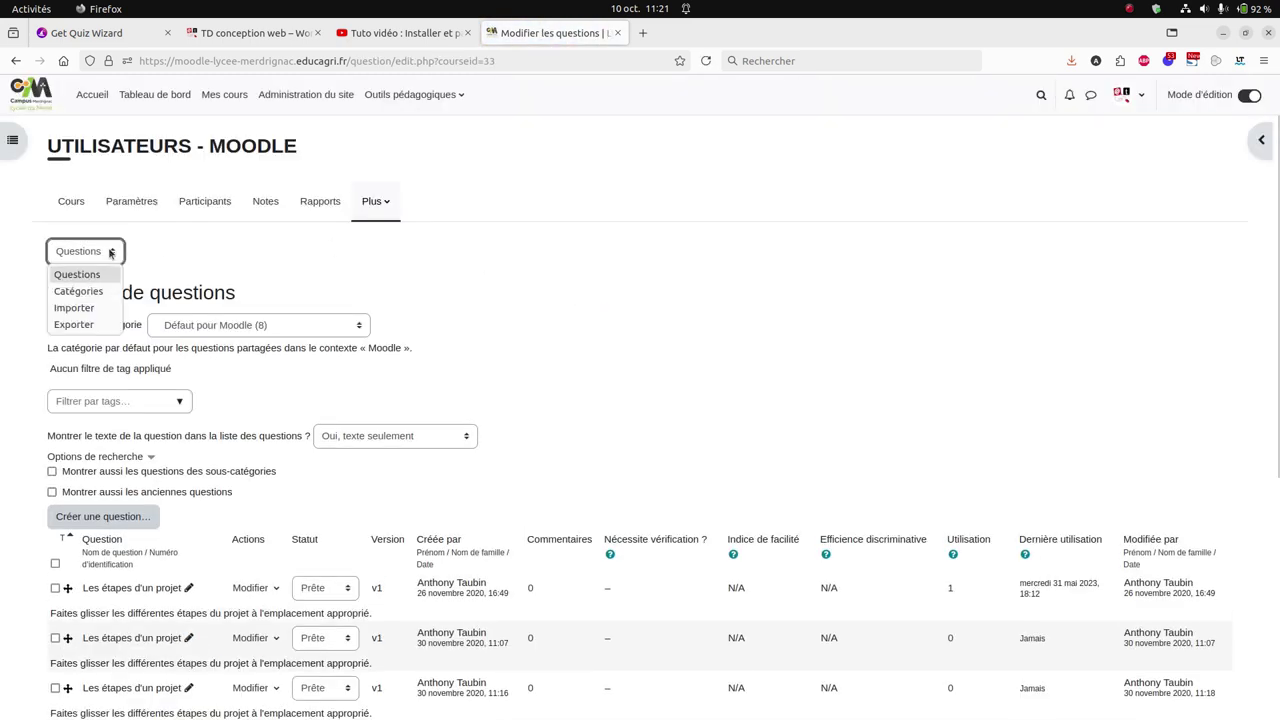
{"action": "left_click", "coordinate": [100, 308]}
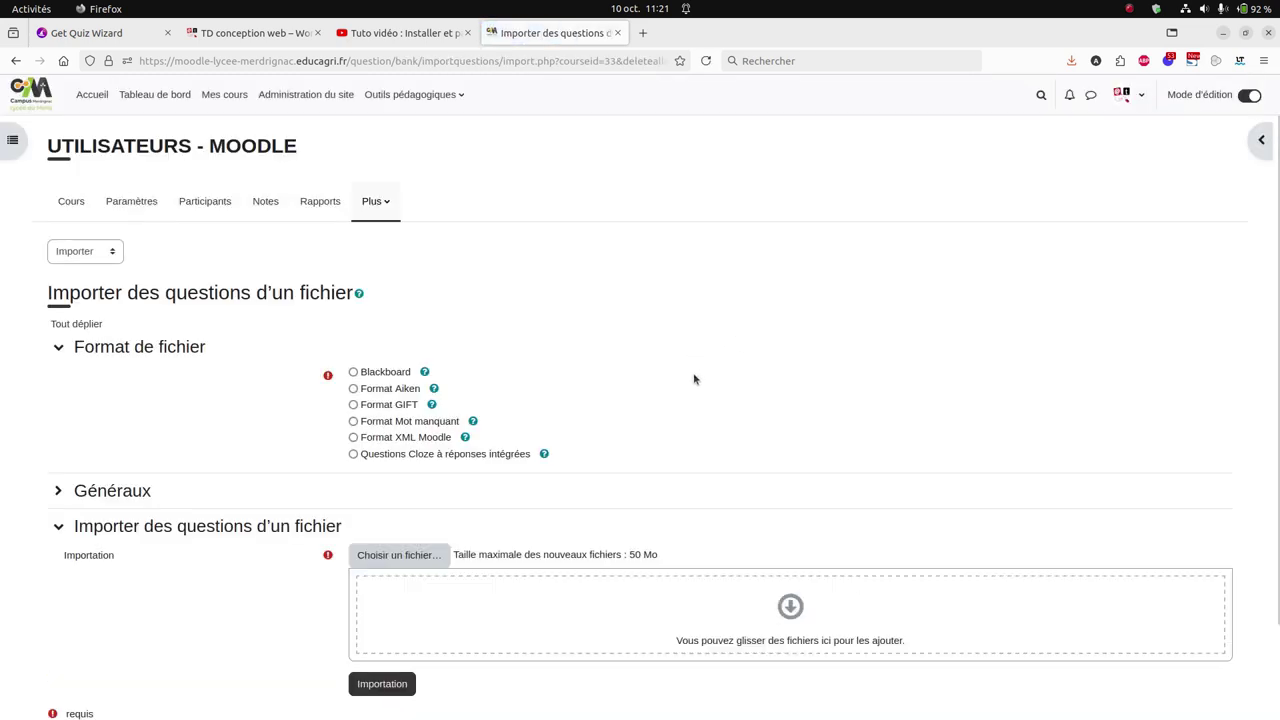
Choose the Moodle XML format and add cours-RGPD.xml from the QuizWizard folder as the import file.
{"action": "left_click", "coordinate": [353, 438]}
{"action": "scroll", "coordinate": [745, 310], "scroll_direction": "down", "scroll_amount": 2}
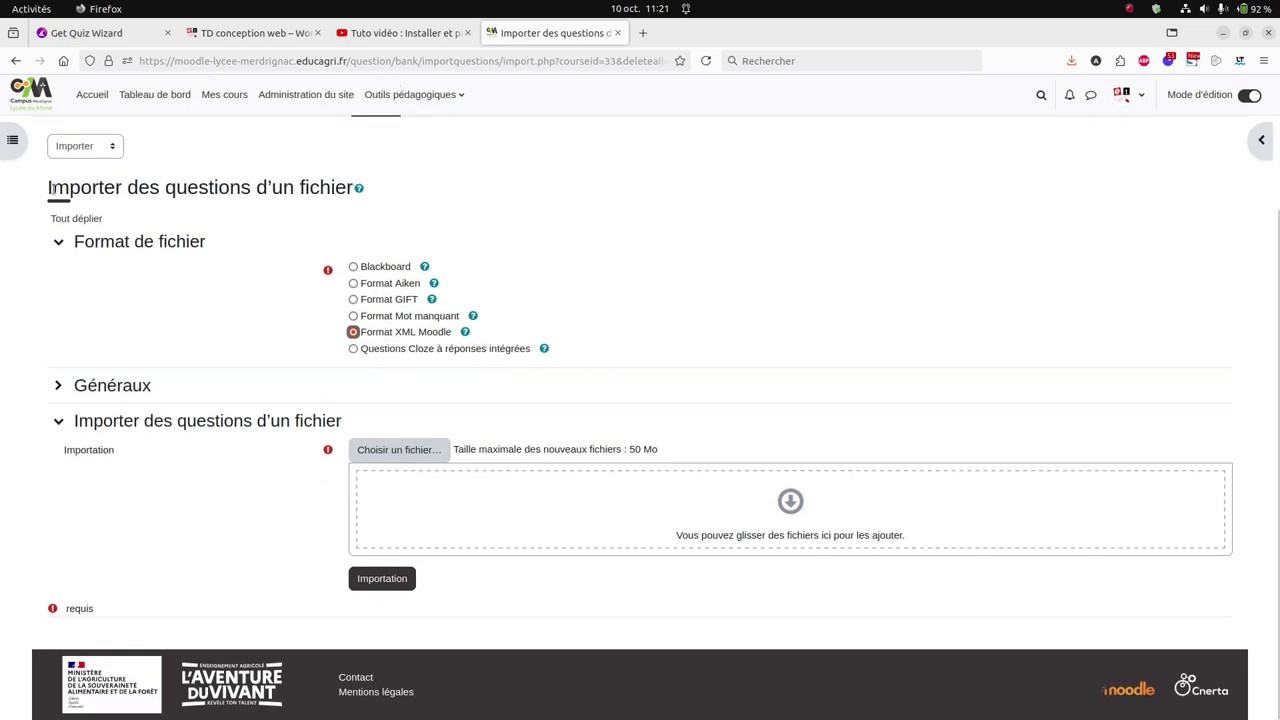
{"action": "mouse_move", "coordinate": [2, 330]}
{"action": "left_click", "coordinate": [14, 131]}
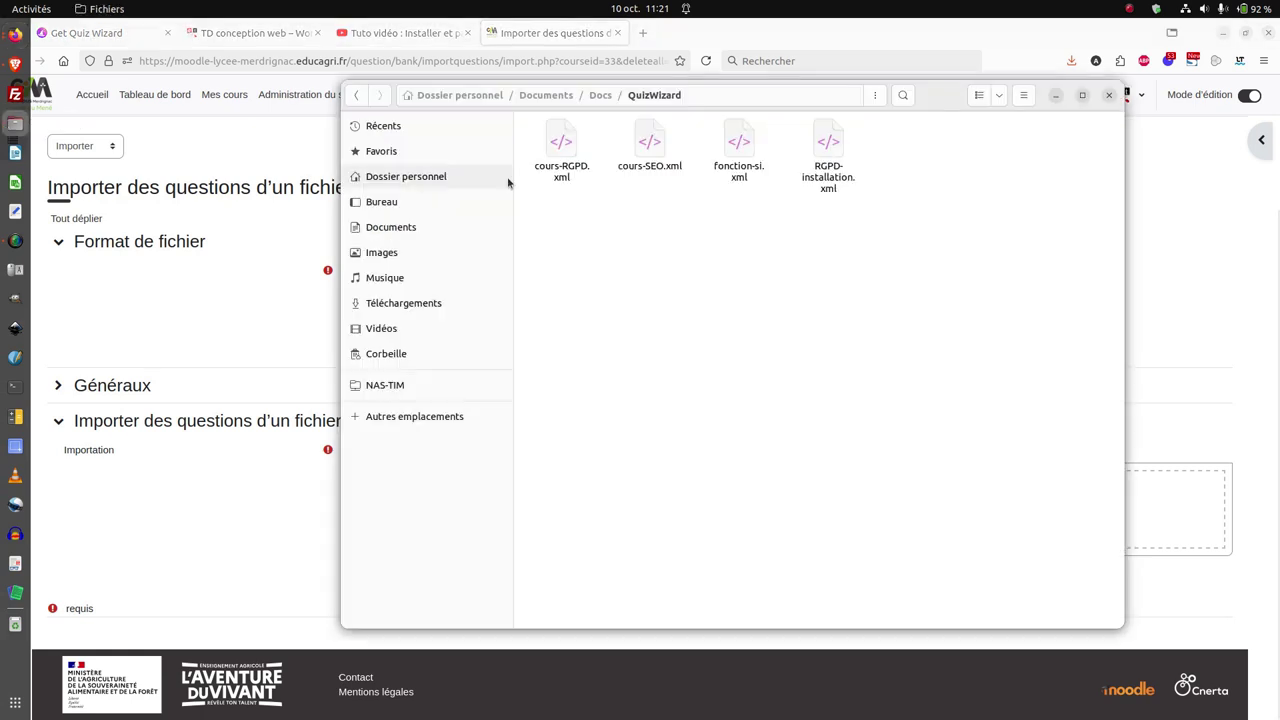
{"action": "left_click_drag", "start_coordinate": [929, 96], "coordinate": [480, 168]}
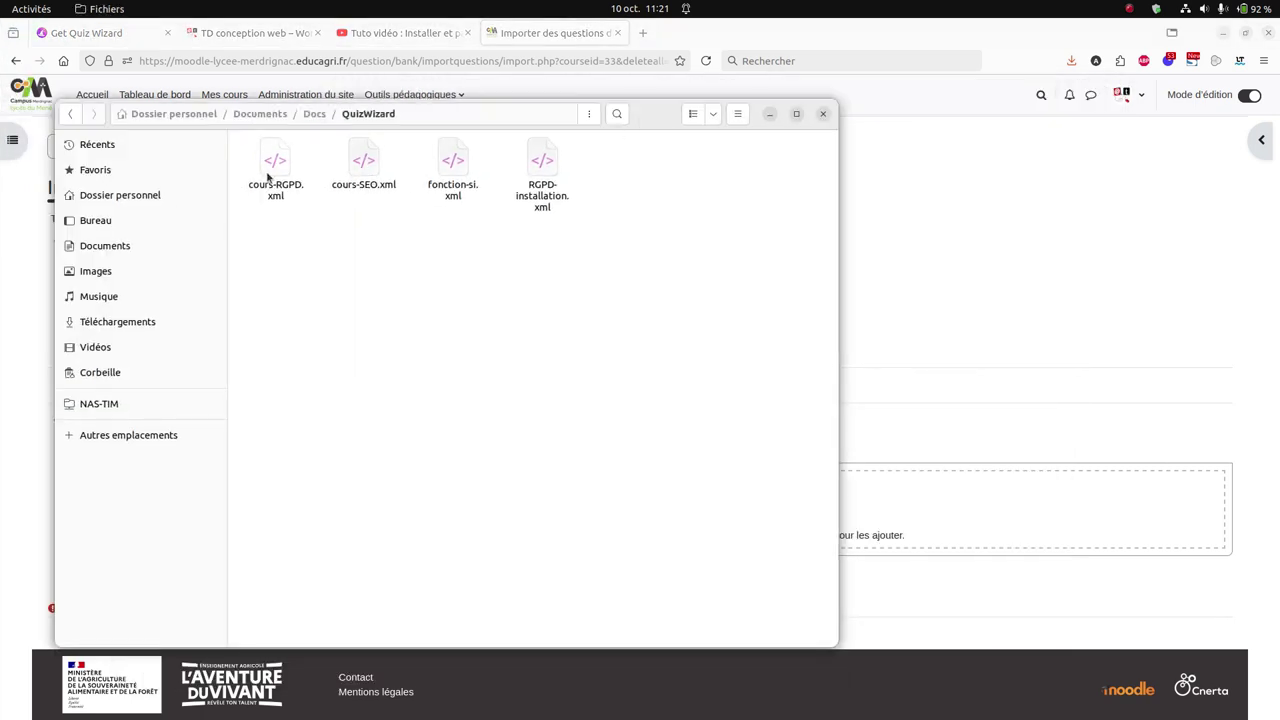
{"action": "left_click_drag", "start_coordinate": [270, 170], "coordinate": [953, 492]}
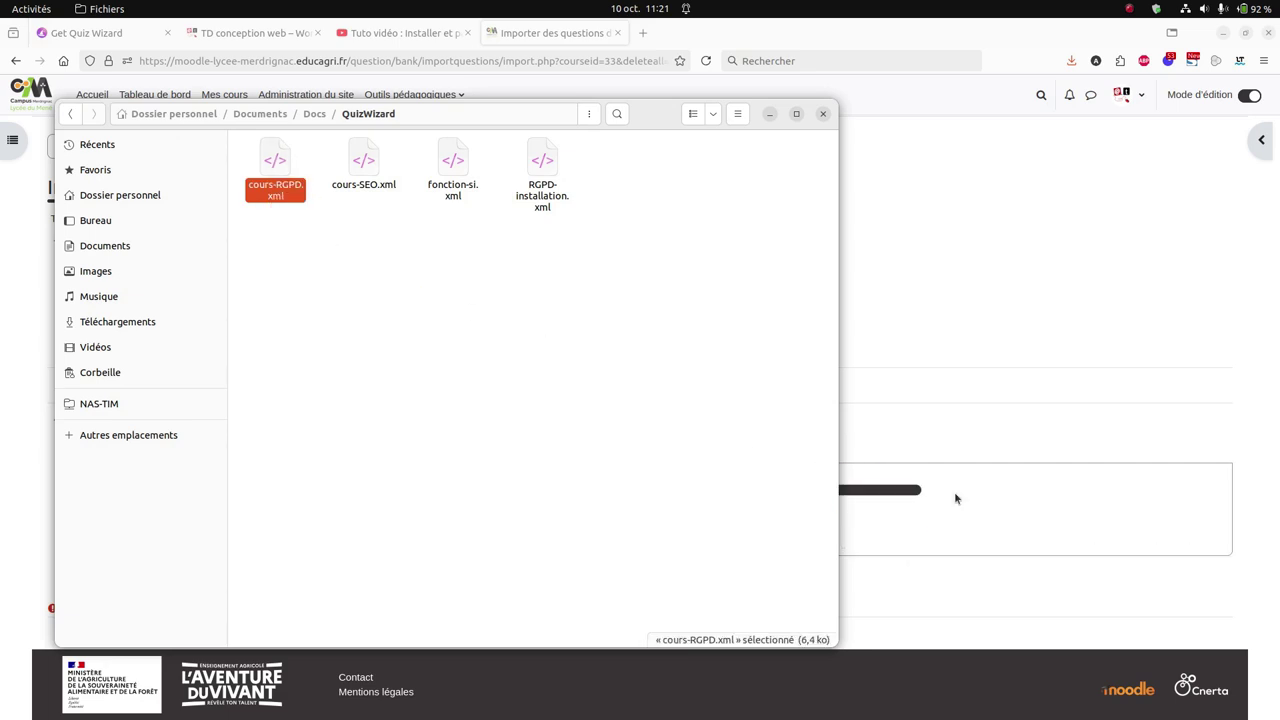
{"action": "left_click", "coordinate": [769, 113]}
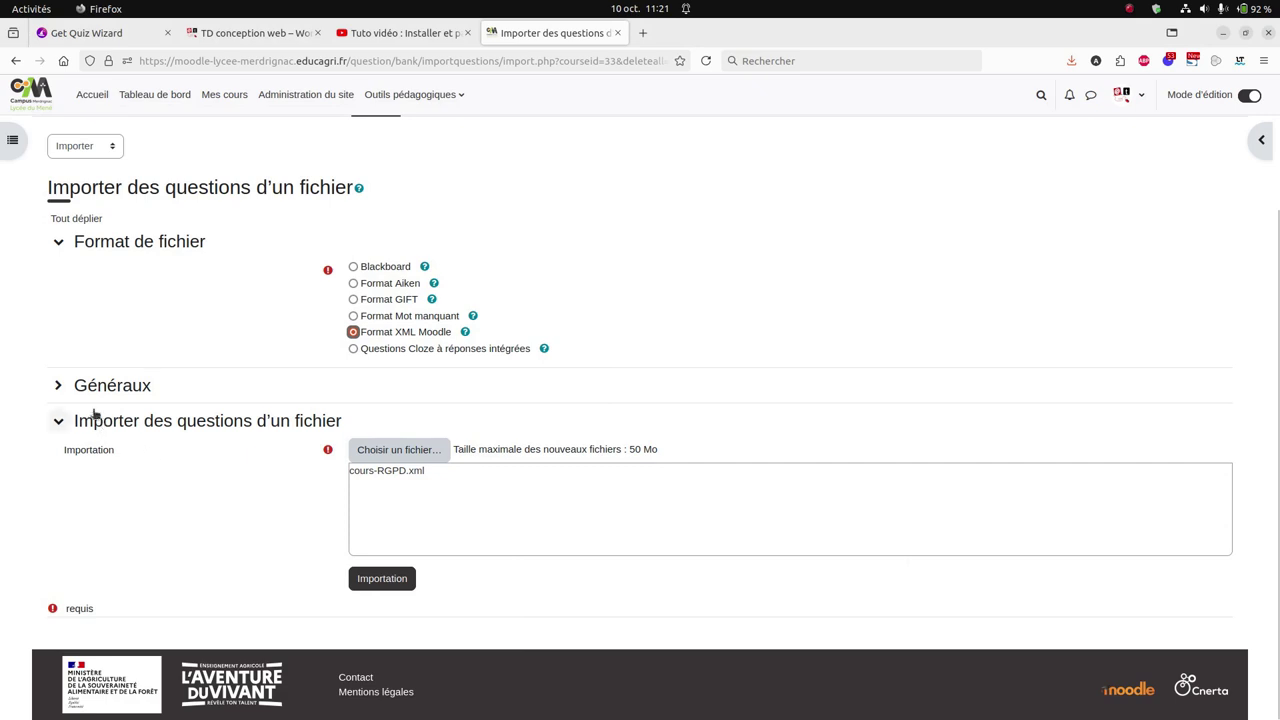
Set the import category to "Défaut pour Moodle", run the import and continue to the question bank.
{"action": "left_click", "coordinate": [59, 386]}
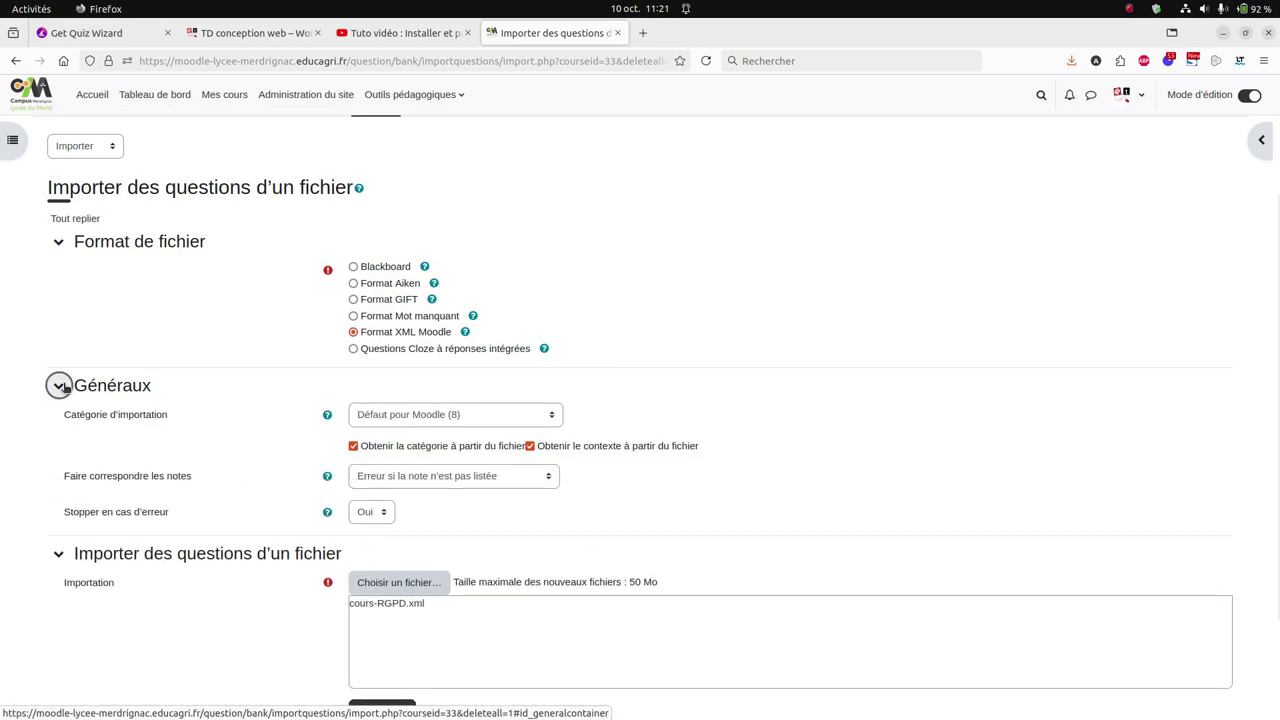
{"action": "left_click", "coordinate": [434, 414]}
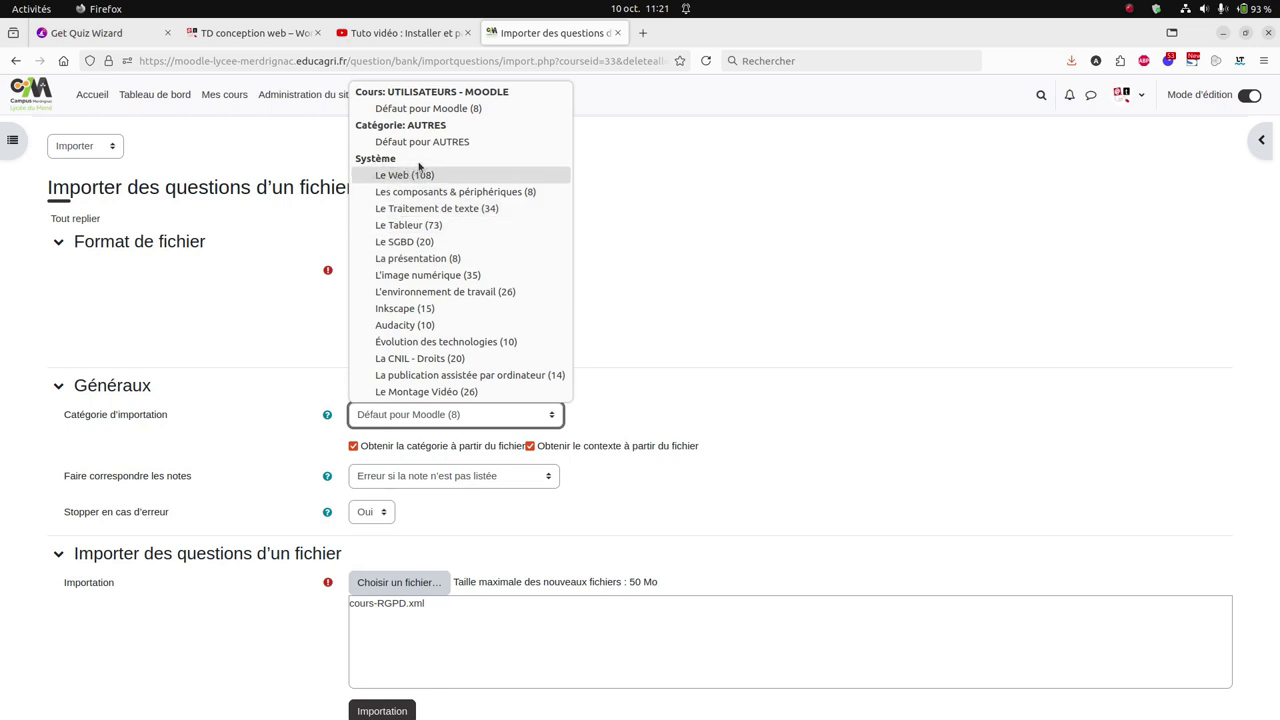
{"action": "left_click", "coordinate": [451, 113]}
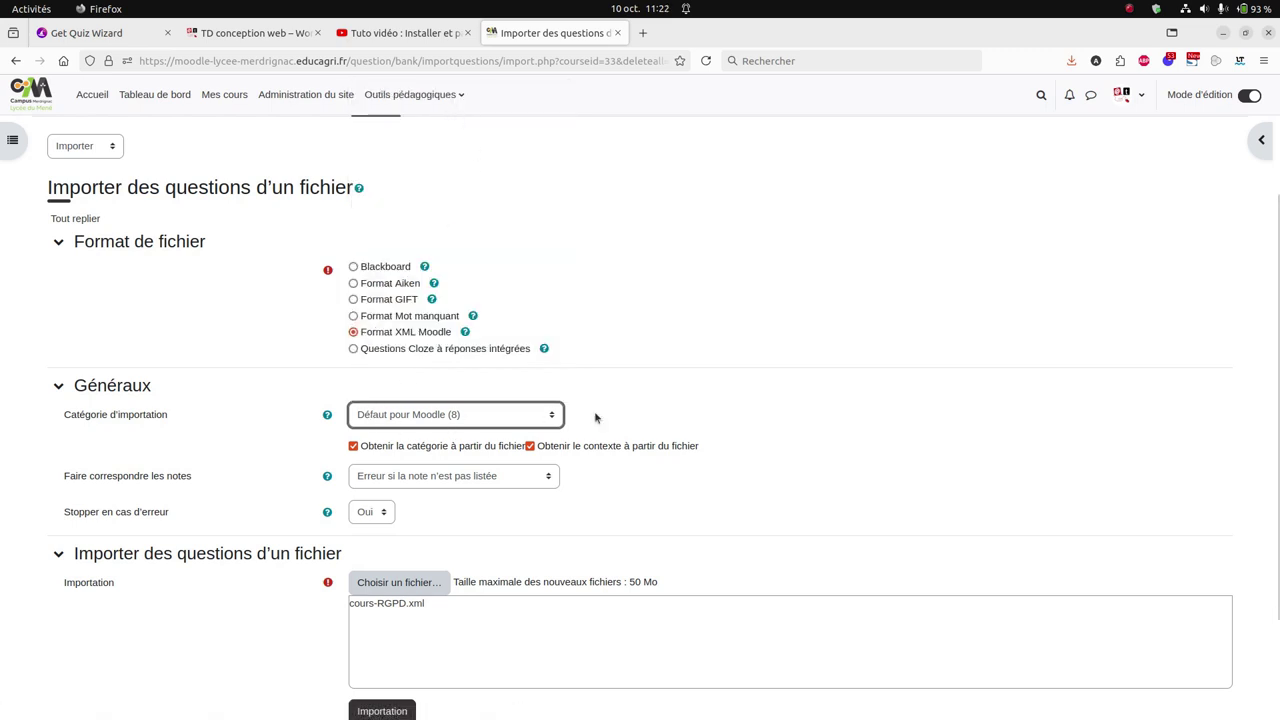
{"action": "scroll", "coordinate": [826, 437], "scroll_direction": "down", "scroll_amount": 3}
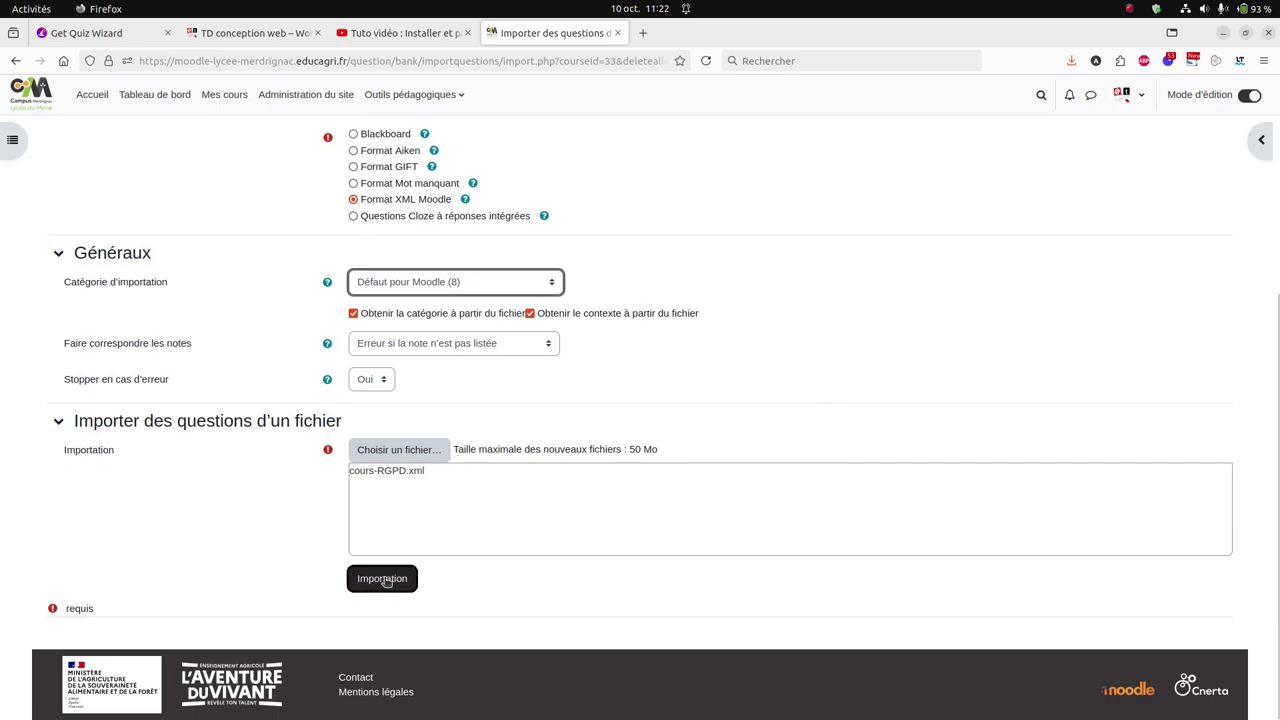
{"action": "left_click", "coordinate": [384, 578]}
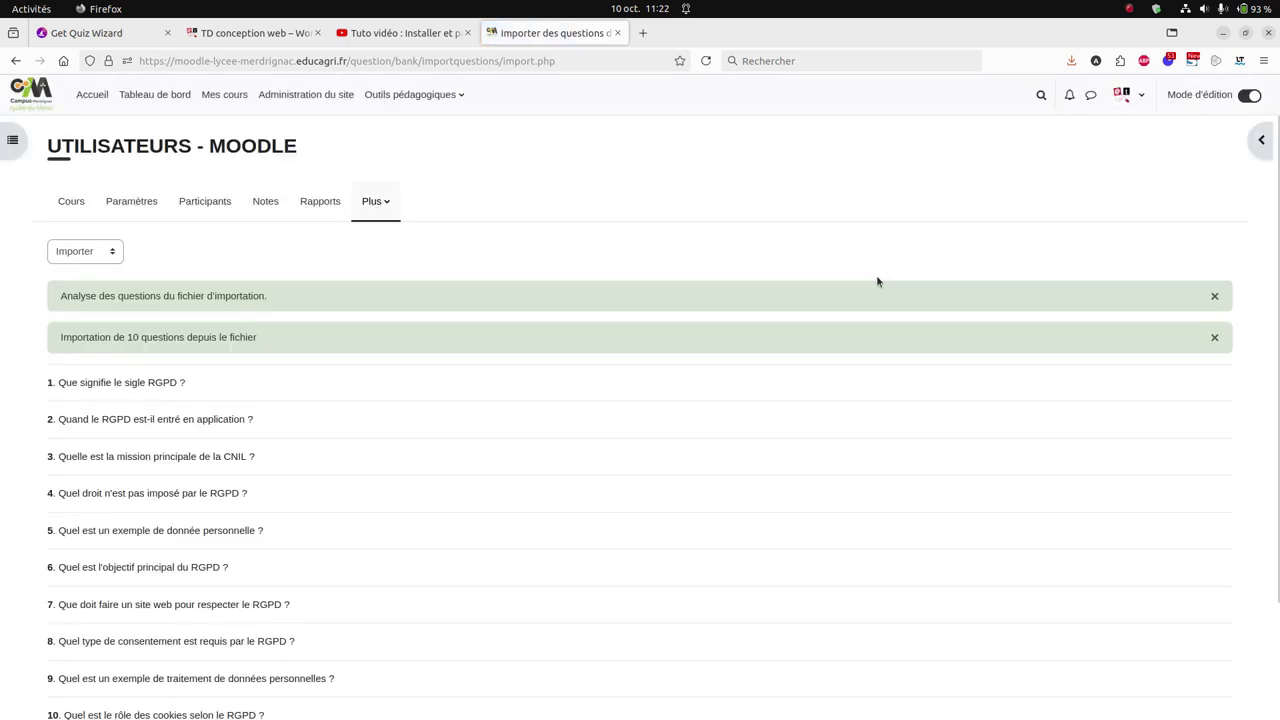
{"action": "scroll", "coordinate": [430, 400], "scroll_direction": "down", "scroll_amount": 3}
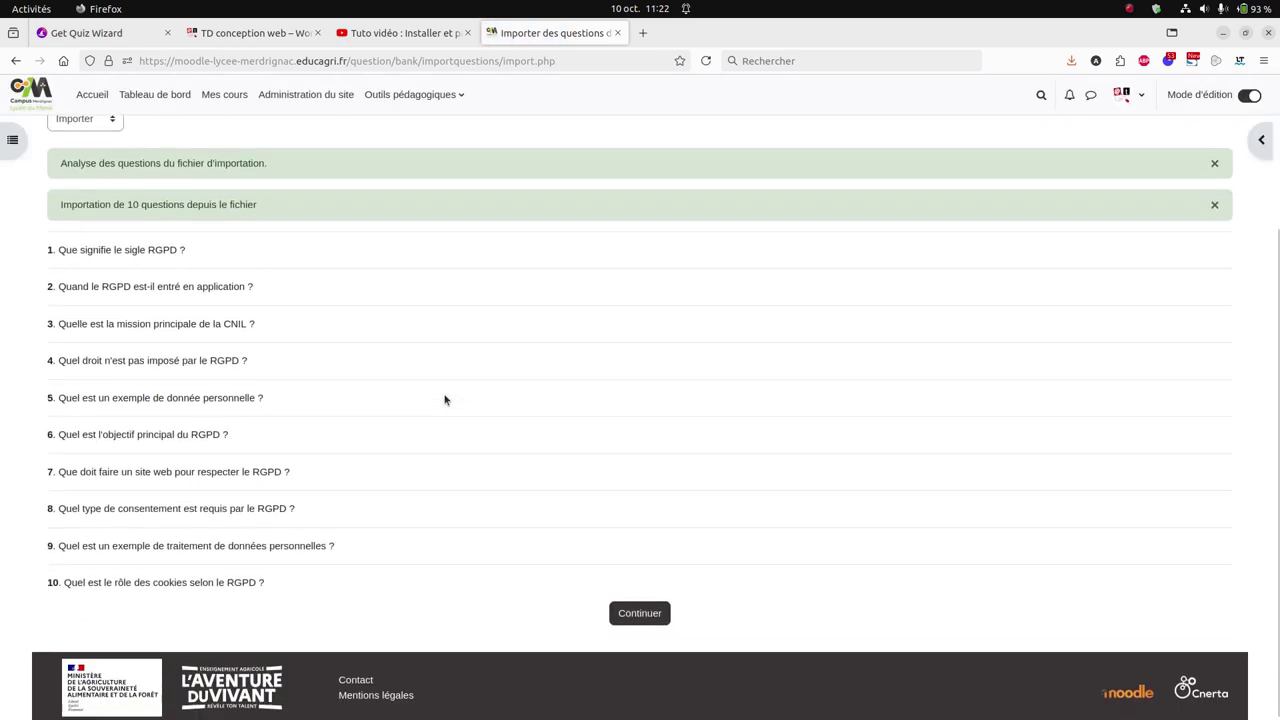
{"action": "left_click", "coordinate": [640, 609]}
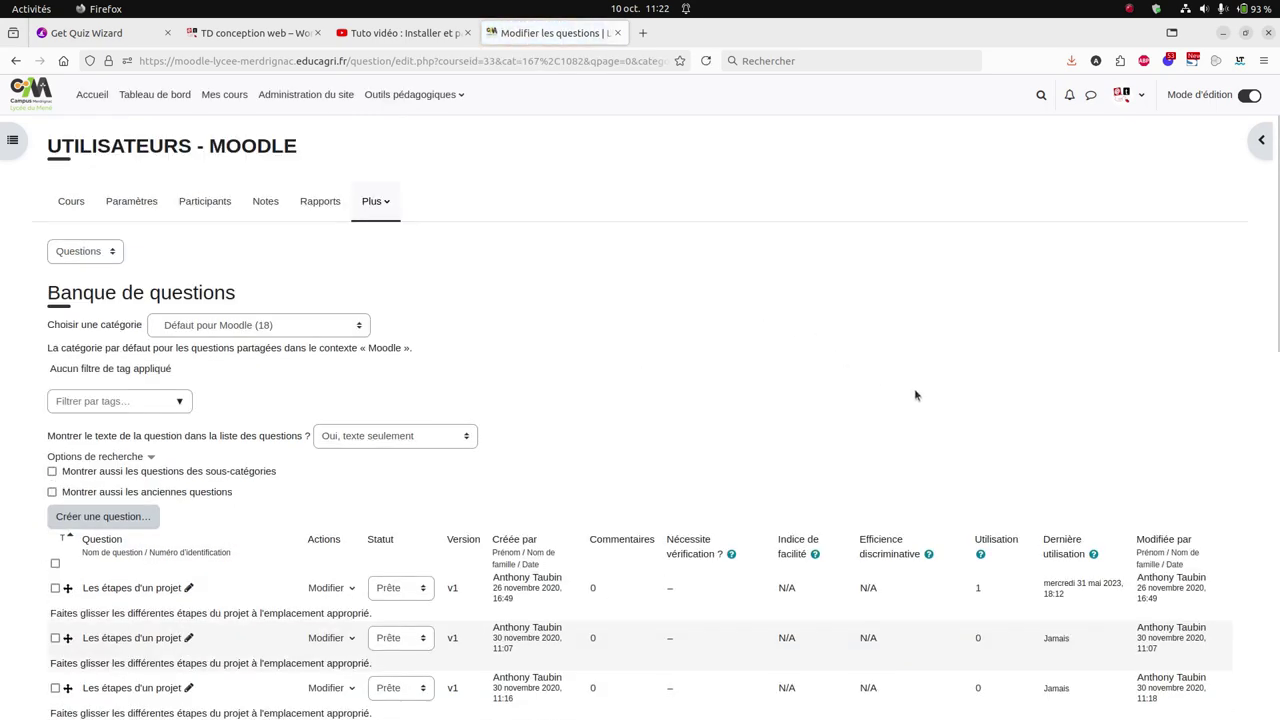
Sort the question bank list by last modification date, with the newest questions first.
{"action": "scroll", "coordinate": [914, 395], "scroll_direction": "down", "scroll_amount": 4}
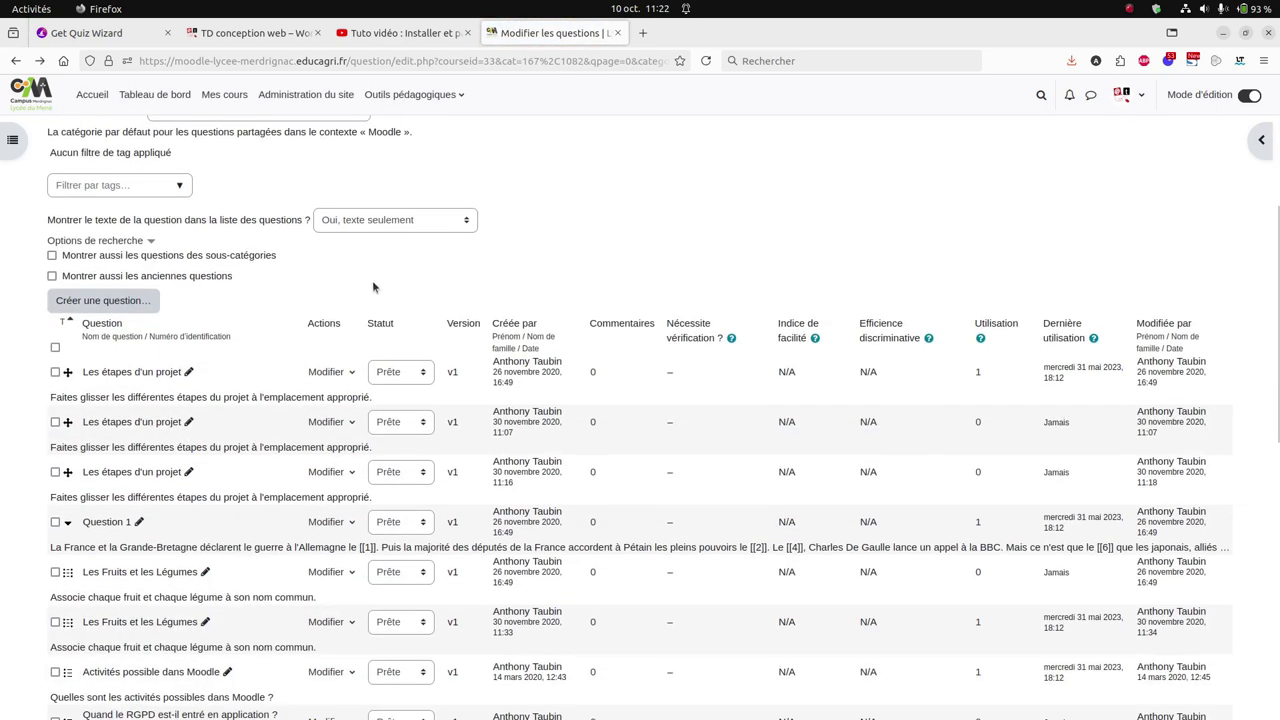
{"action": "left_click", "coordinate": [330, 372]}
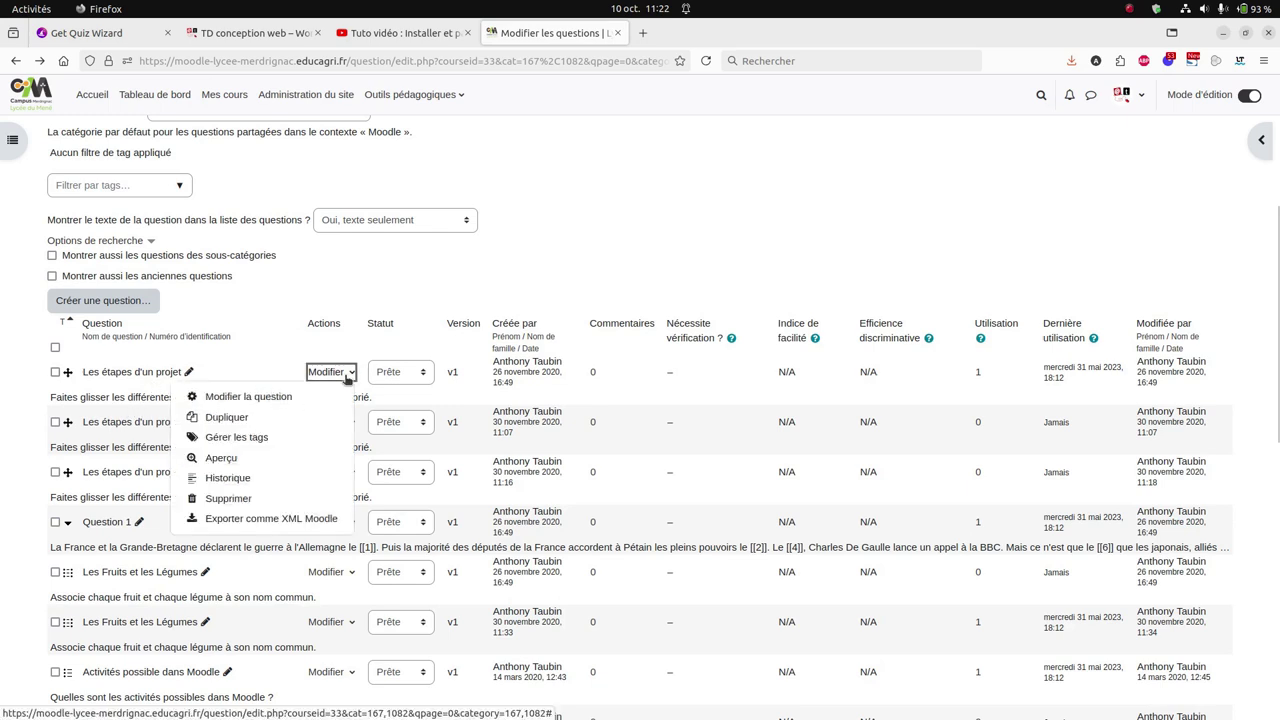
{"action": "left_click", "coordinate": [560, 271]}
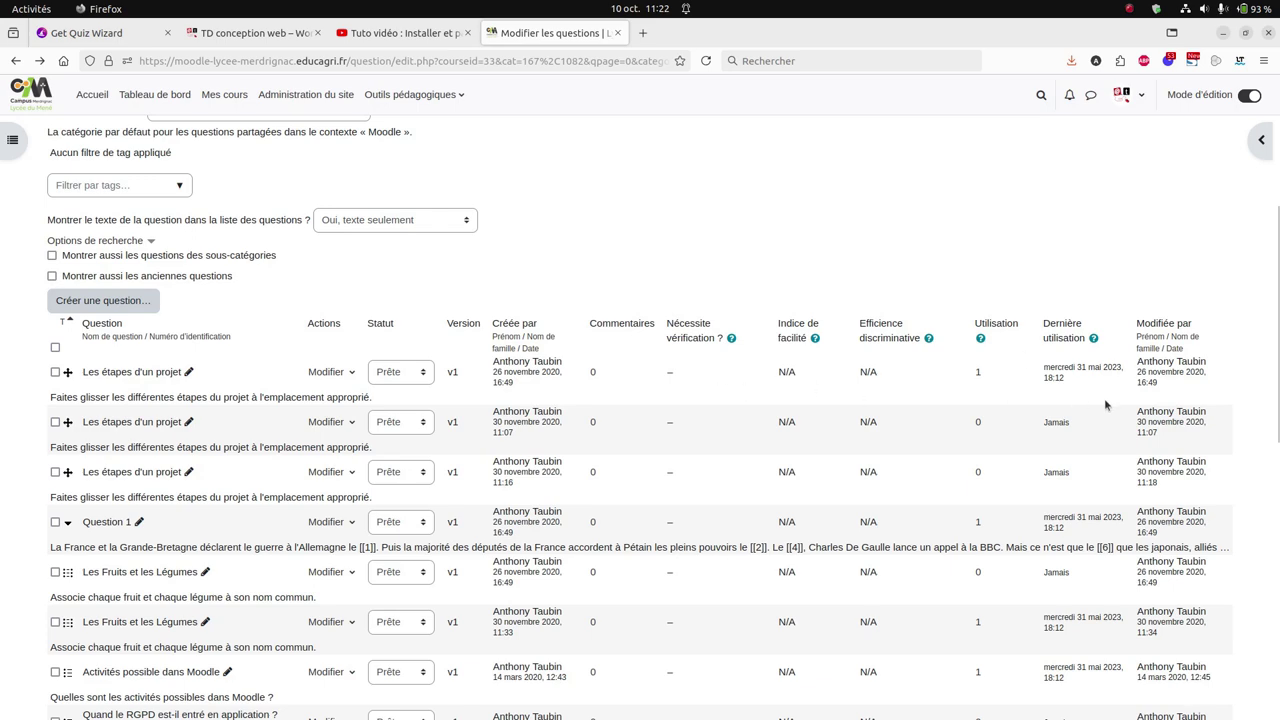
{"action": "left_click", "coordinate": [1173, 350]}
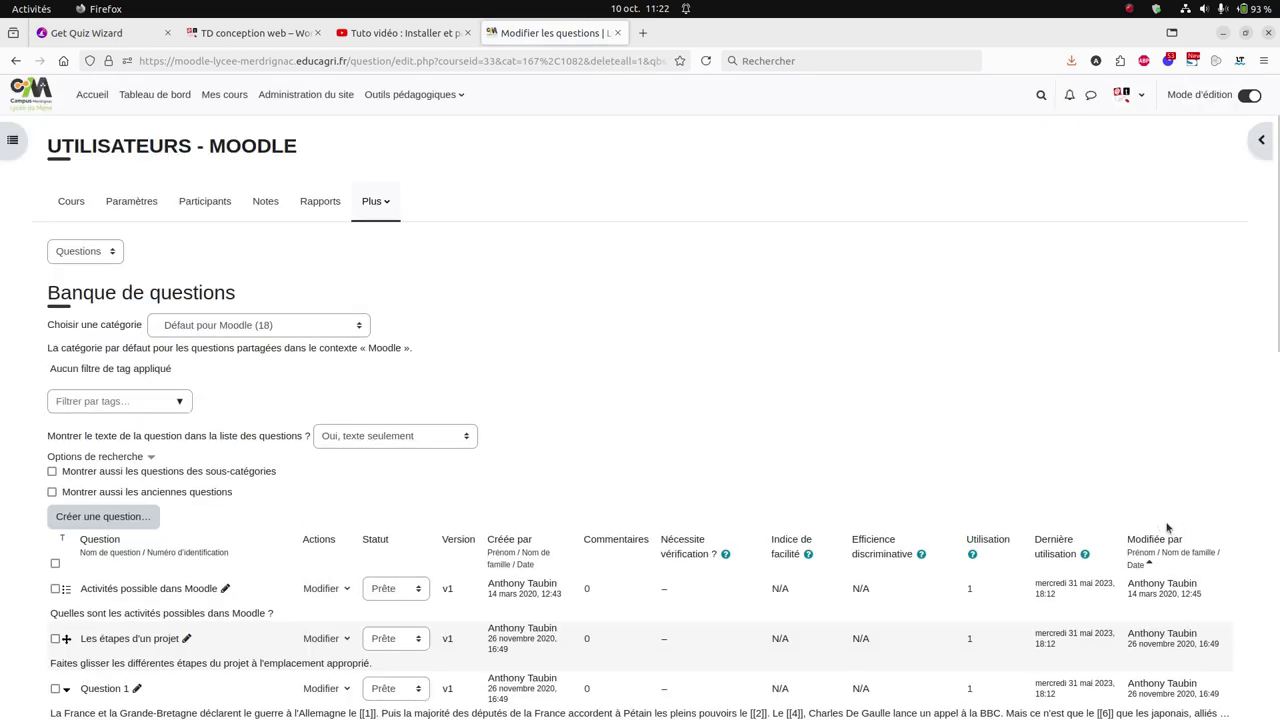
{"action": "scroll", "coordinate": [1168, 490], "scroll_direction": "down", "scroll_amount": 1}
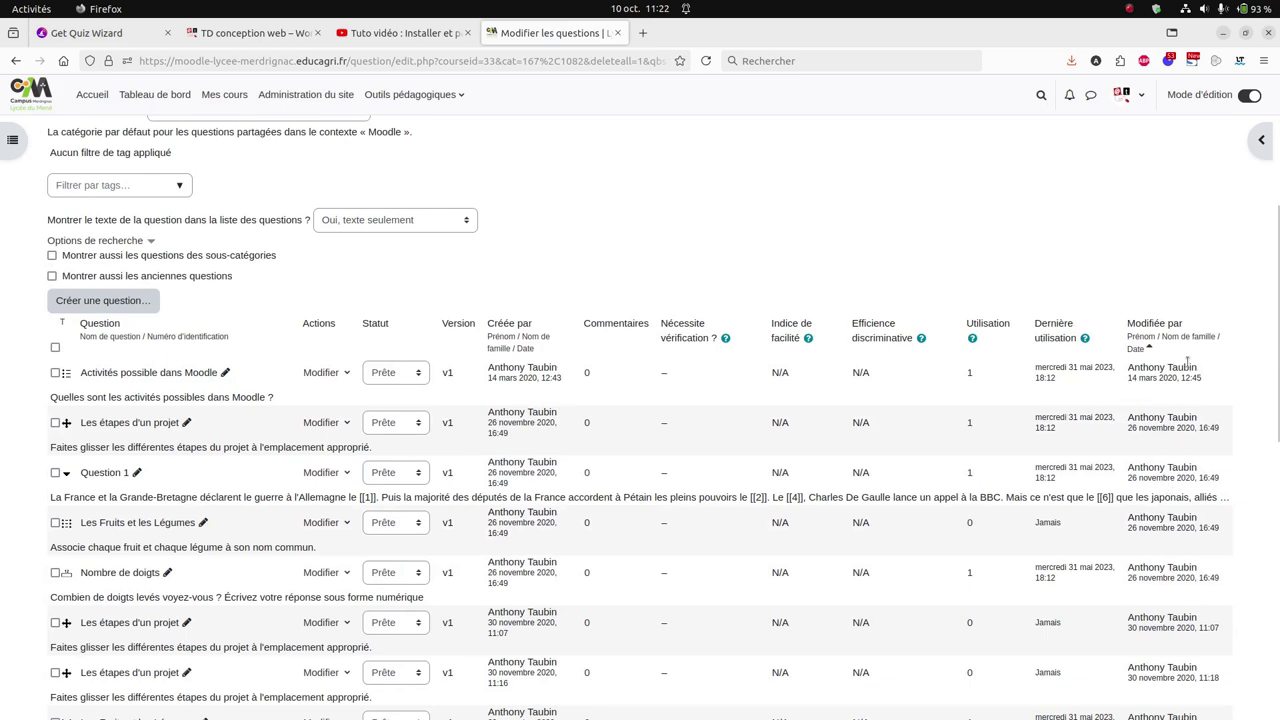
{"action": "left_click", "coordinate": [1146, 351]}
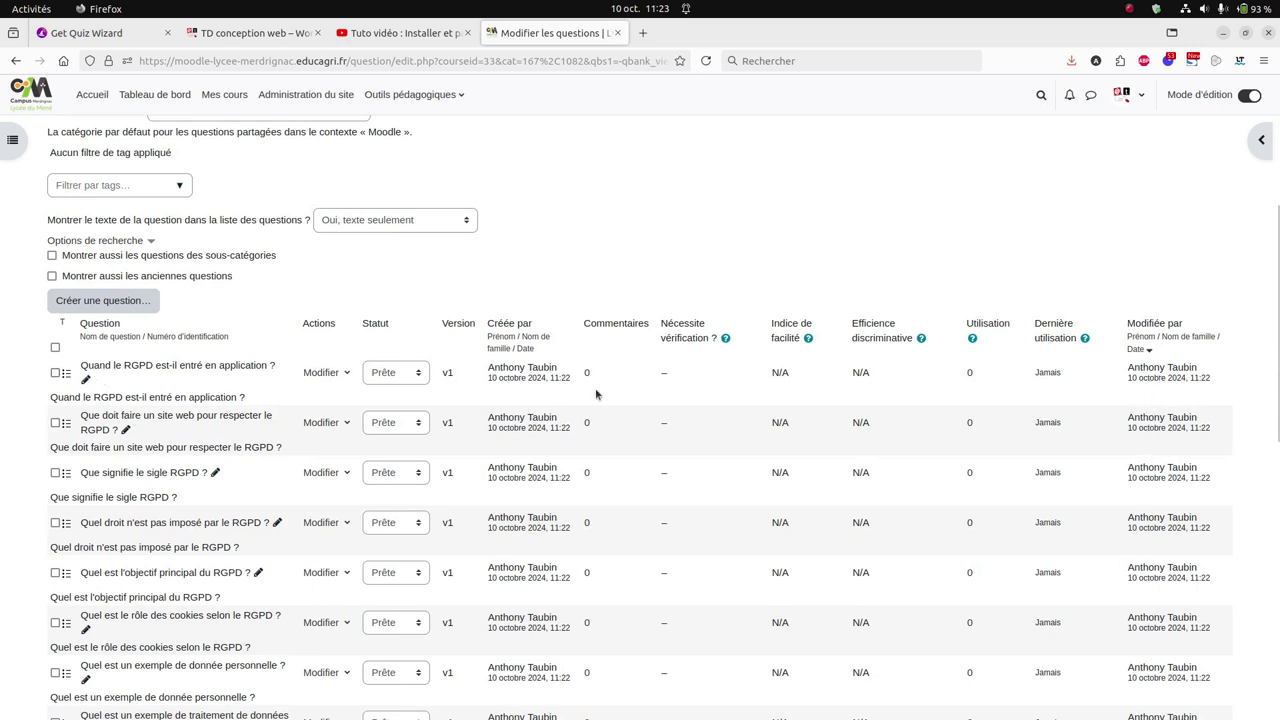
Preview the question "Quand le RGPD est-il entré en application ?" and return to the question list.
{"action": "left_click", "coordinate": [340, 374]}
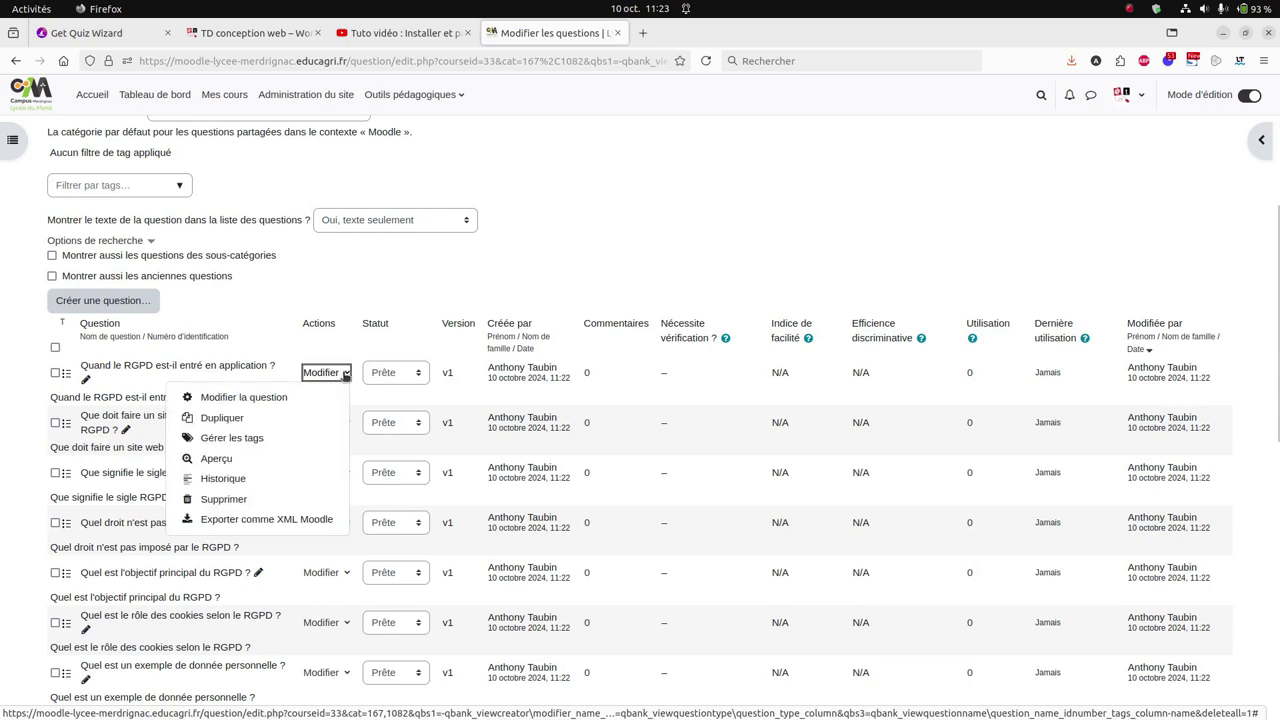
{"action": "left_click", "coordinate": [216, 460]}
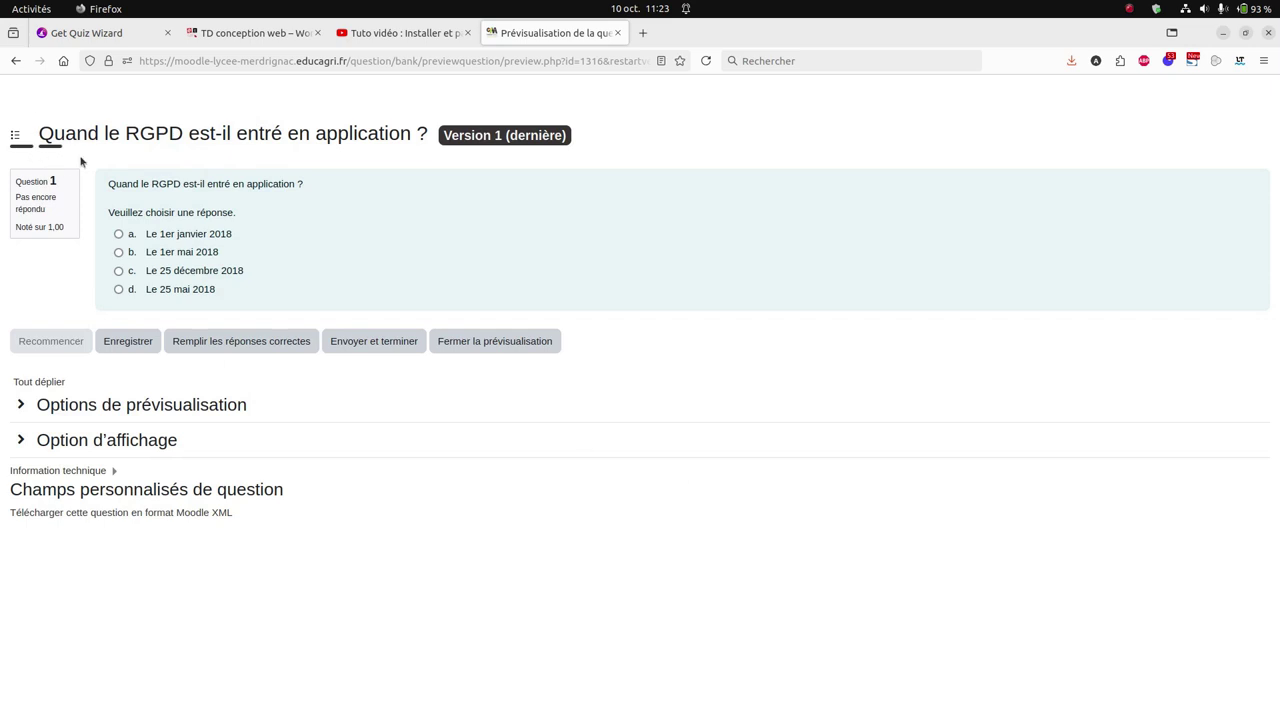
{"action": "left_click", "coordinate": [16, 61]}
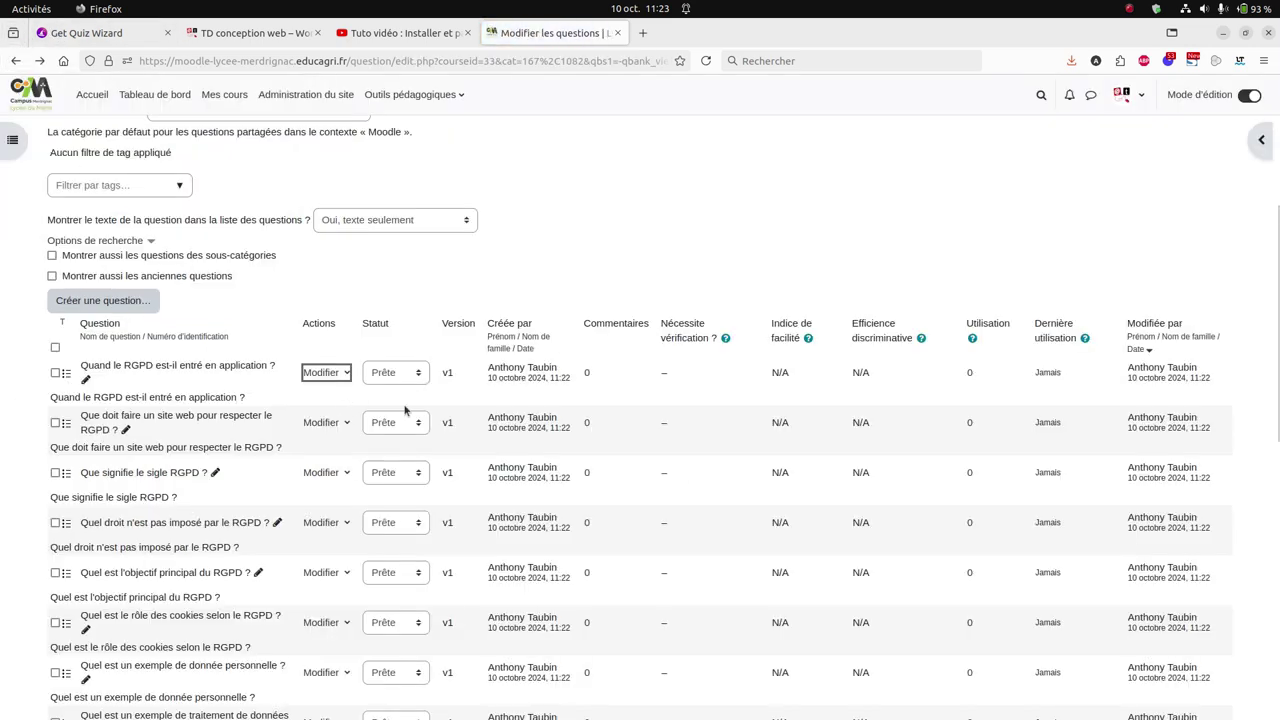
Open the question "Quand le RGPD est-il entré en application ?" for editing and set its choice numbering to "1., 2., 3., etc.".
{"action": "left_click", "coordinate": [345, 373]}
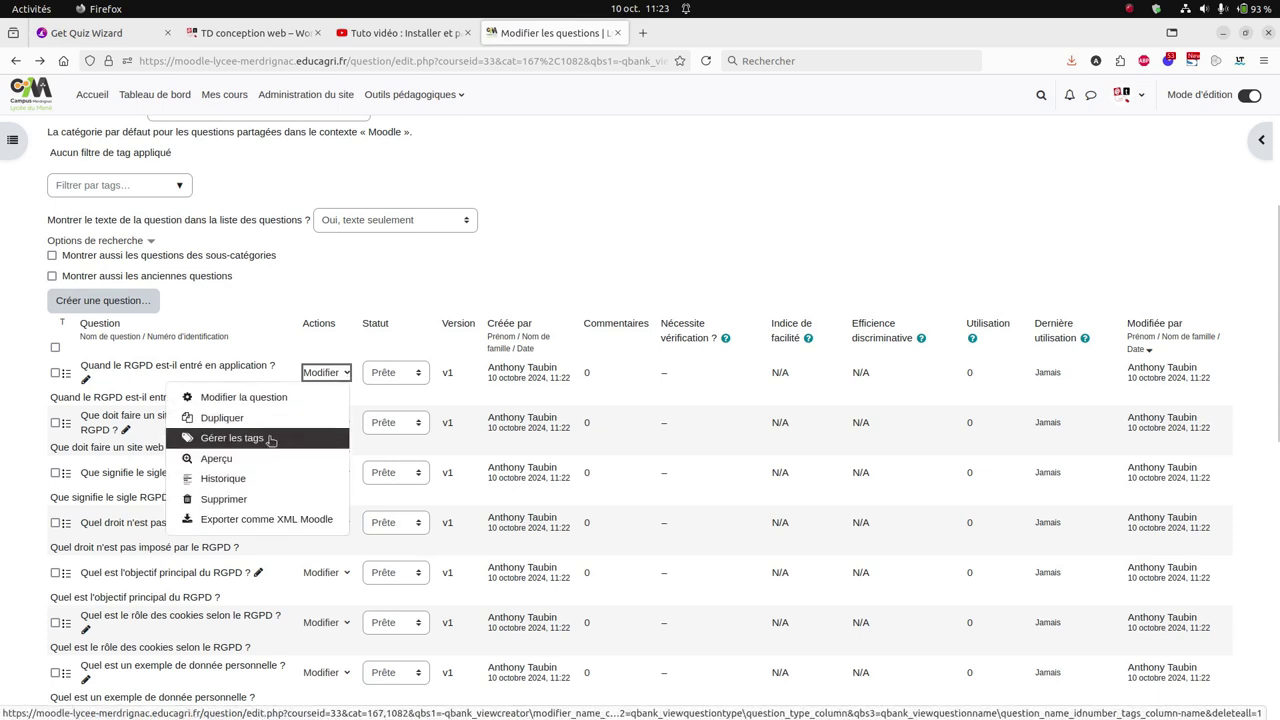
{"action": "left_click", "coordinate": [240, 397]}
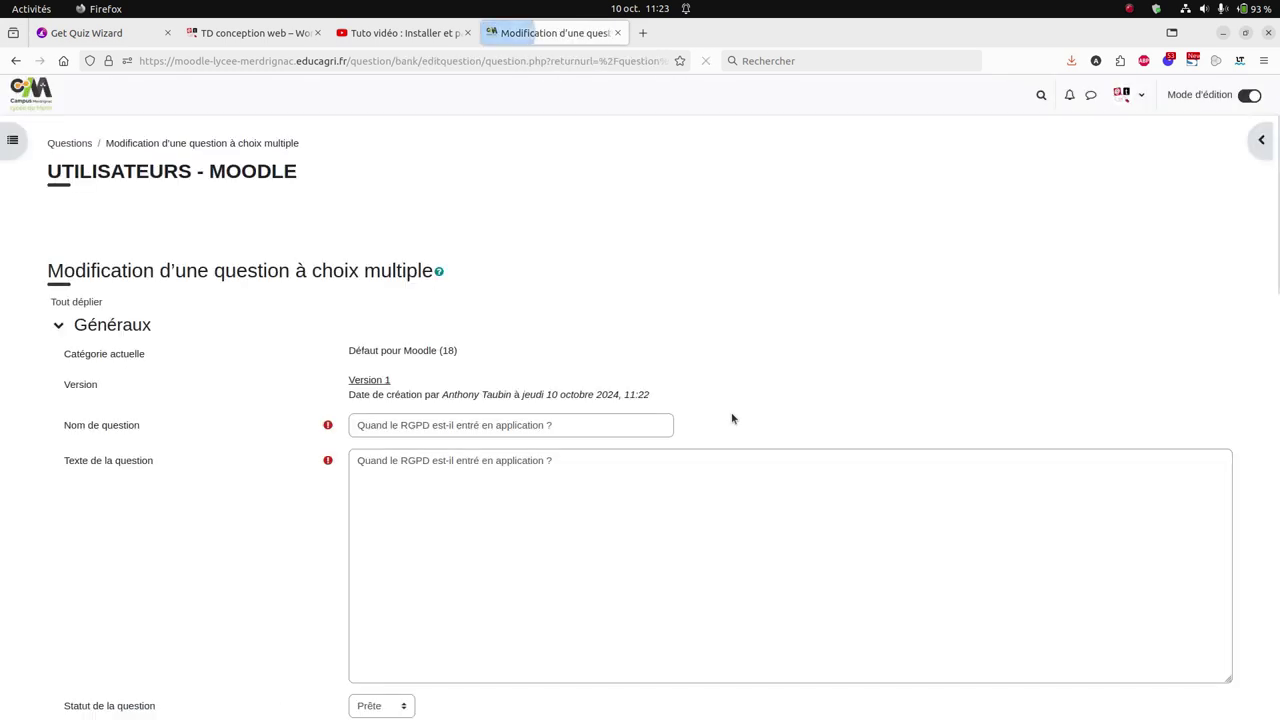
{"action": "scroll", "coordinate": [751, 407], "scroll_direction": "down", "scroll_amount": 3}
{"action": "scroll", "coordinate": [769, 414], "scroll_direction": "down", "scroll_amount": 10}
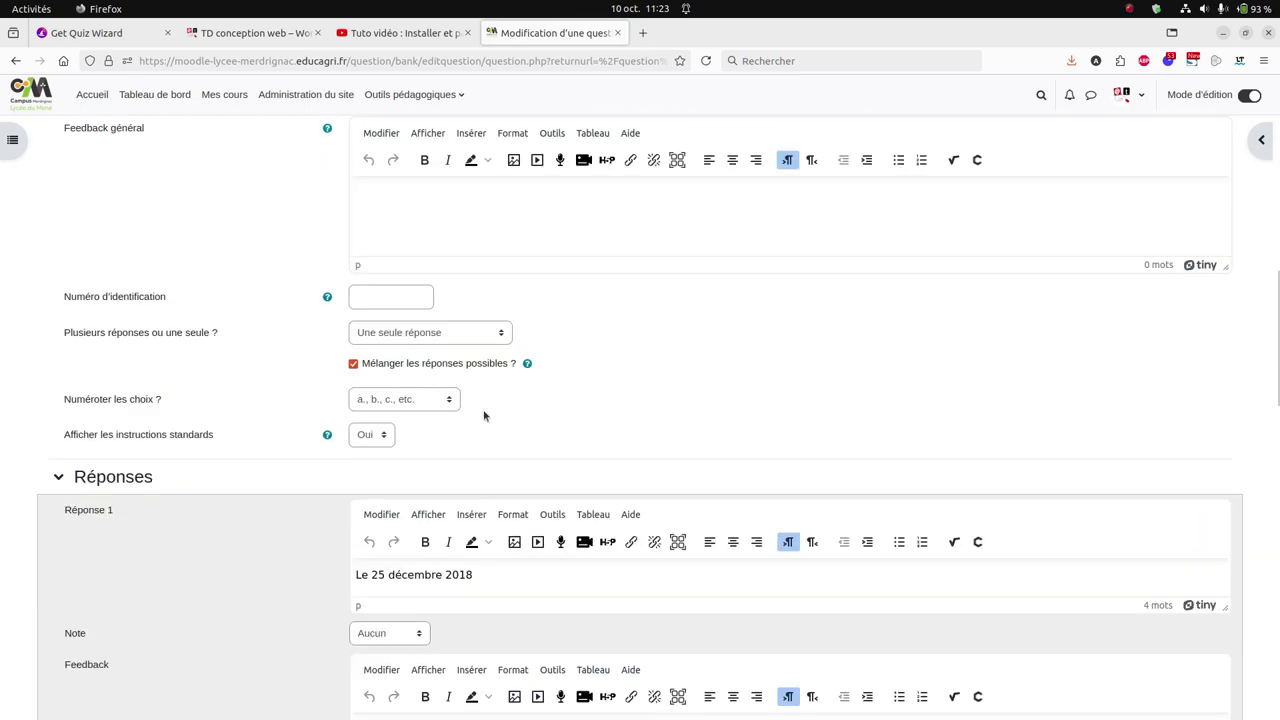
{"action": "left_click", "coordinate": [451, 403]}
{"action": "left_click", "coordinate": [428, 456]}
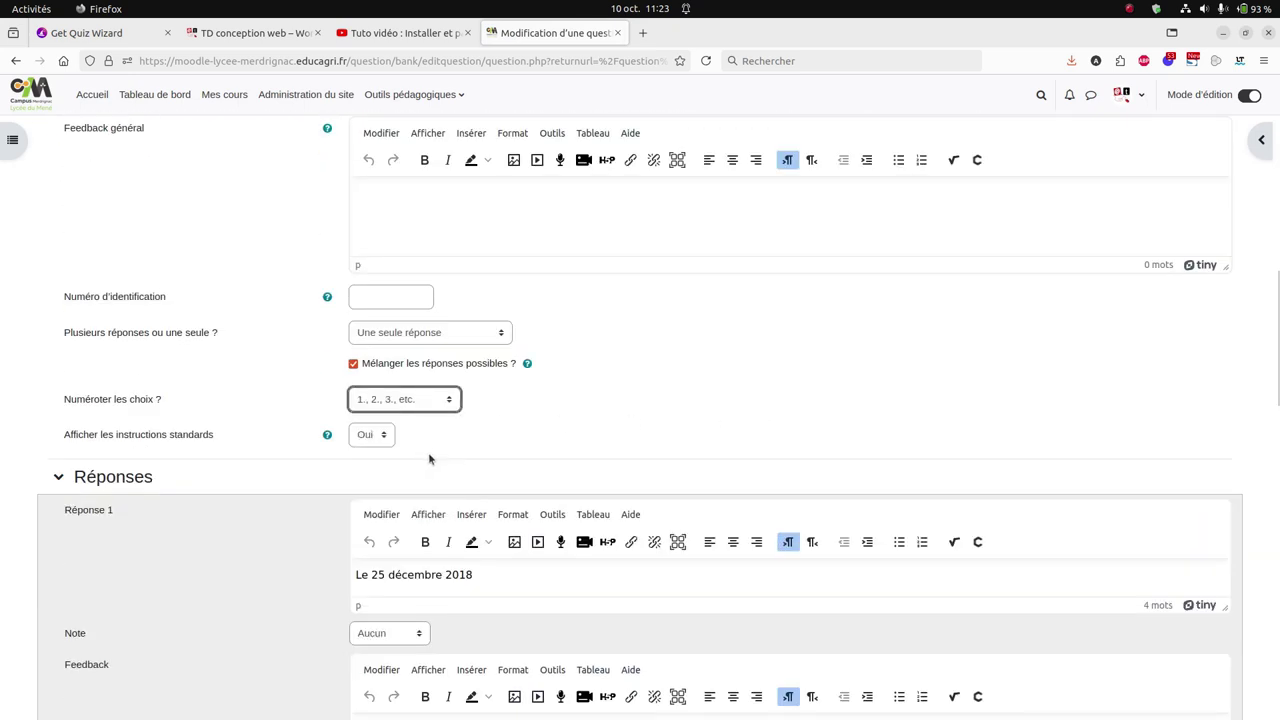
{"action": "left_click", "coordinate": [666, 406]}
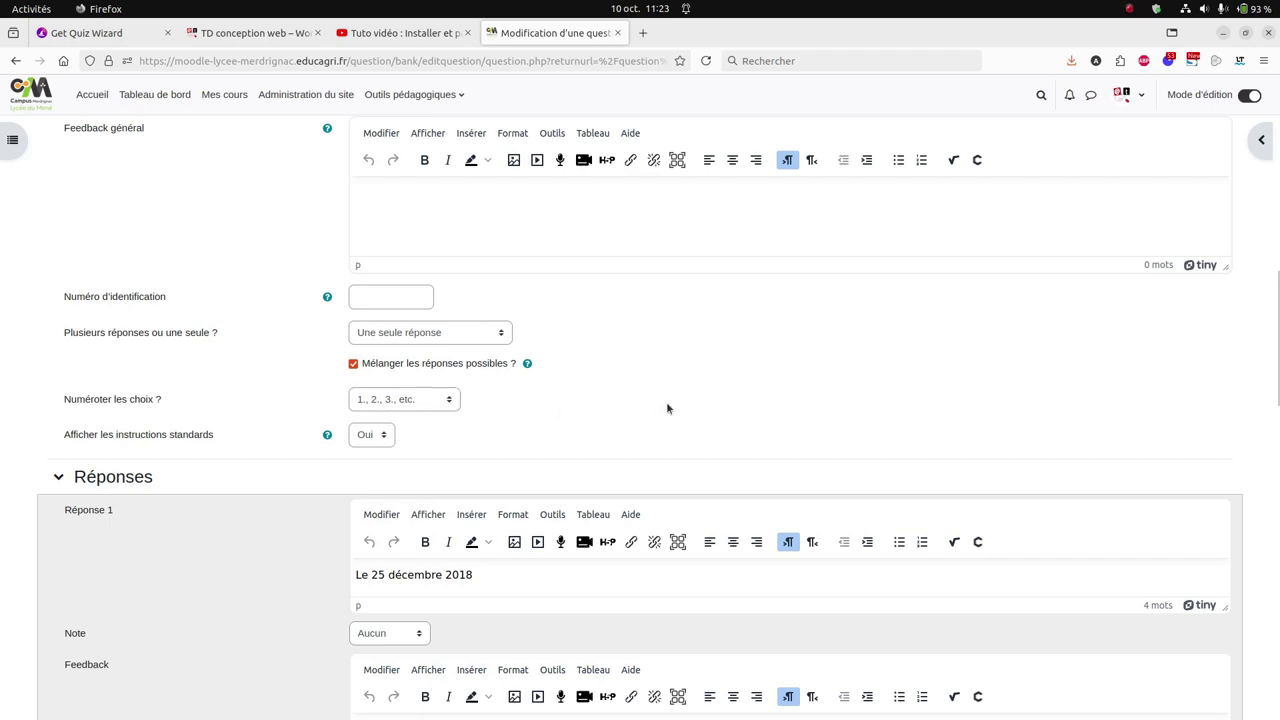
Set the penalty for each incorrect try to 100% in the question's multiple-tries settings.
{"action": "scroll", "coordinate": [786, 357], "scroll_direction": "down", "scroll_amount": 15}
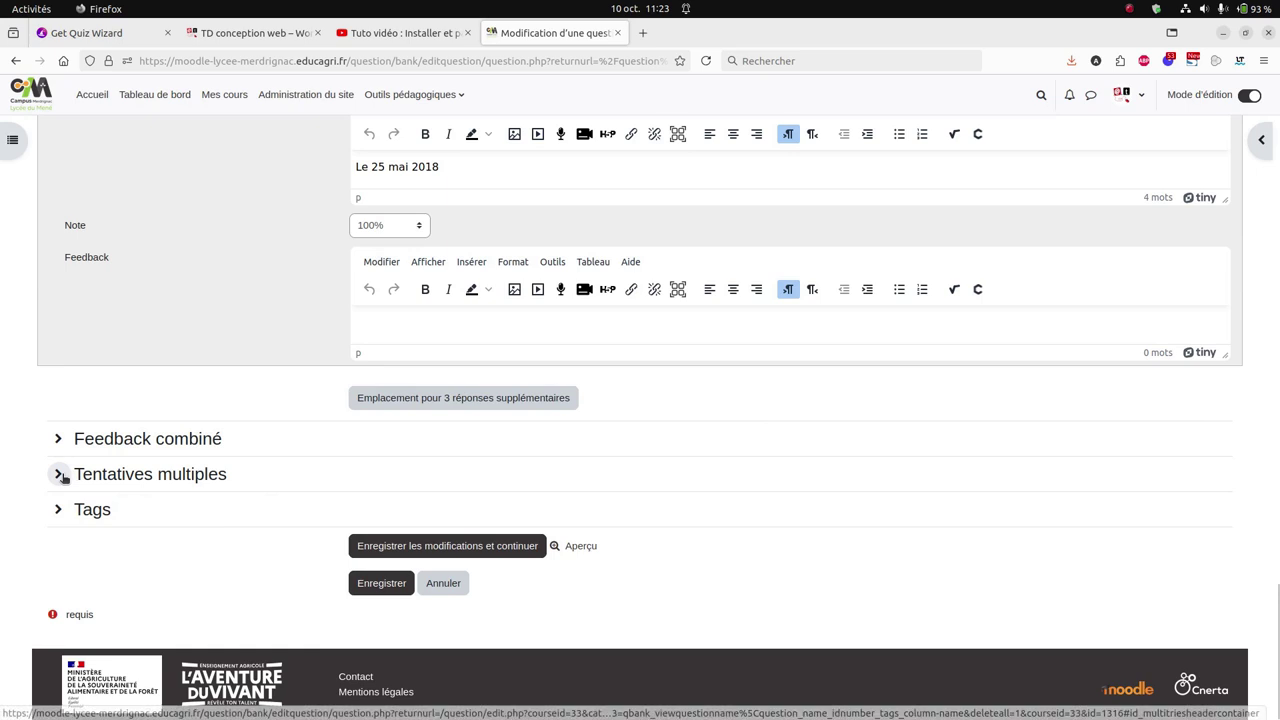
{"action": "left_click", "coordinate": [58, 474]}
{"action": "left_click", "coordinate": [399, 504]}
{"action": "left_click", "coordinate": [396, 528]}
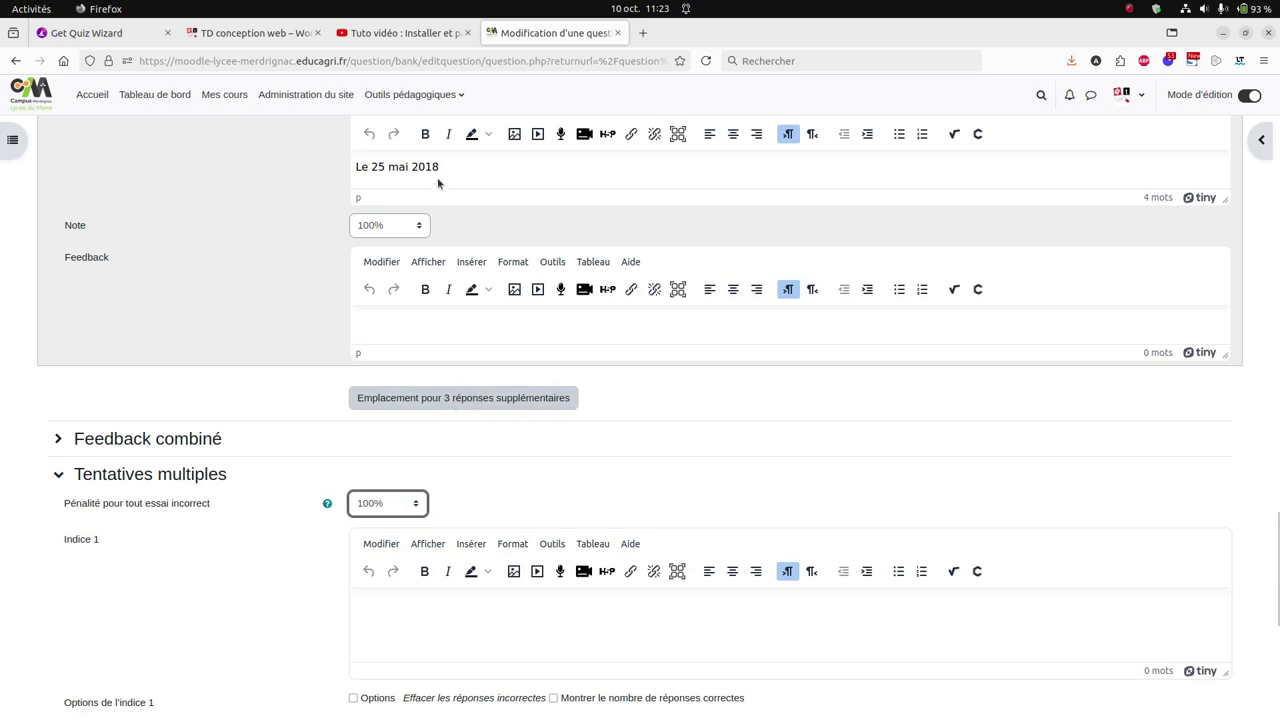
Save the changes to the question "Quand le RGPD est-il entré en application ?" and return to the question bank.
{"action": "scroll", "coordinate": [700, 420], "scroll_direction": "up", "scroll_amount": 3}
{"action": "scroll", "coordinate": [560, 480], "scroll_direction": "down", "scroll_amount": 3}
{"action": "scroll", "coordinate": [597, 505], "scroll_direction": "down", "scroll_amount": 3}
{"action": "scroll", "coordinate": [506, 638], "scroll_direction": "down", "scroll_amount": 2}
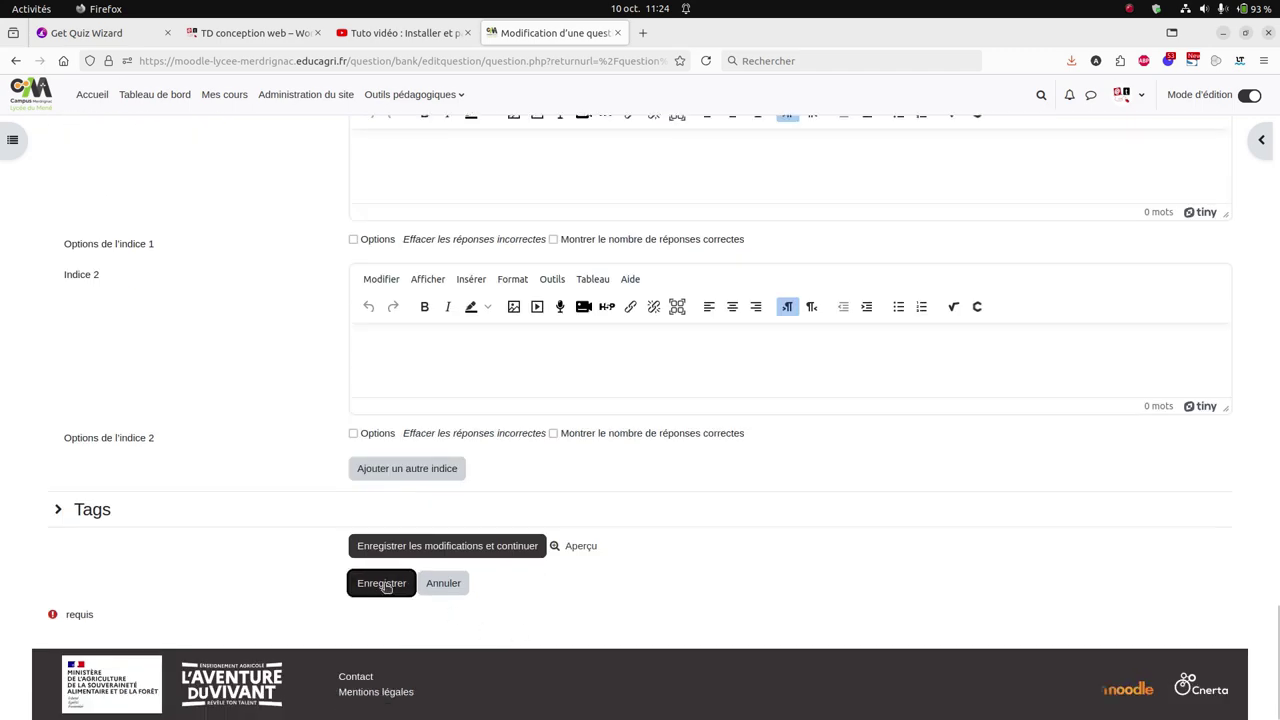
{"action": "left_click", "coordinate": [395, 584]}
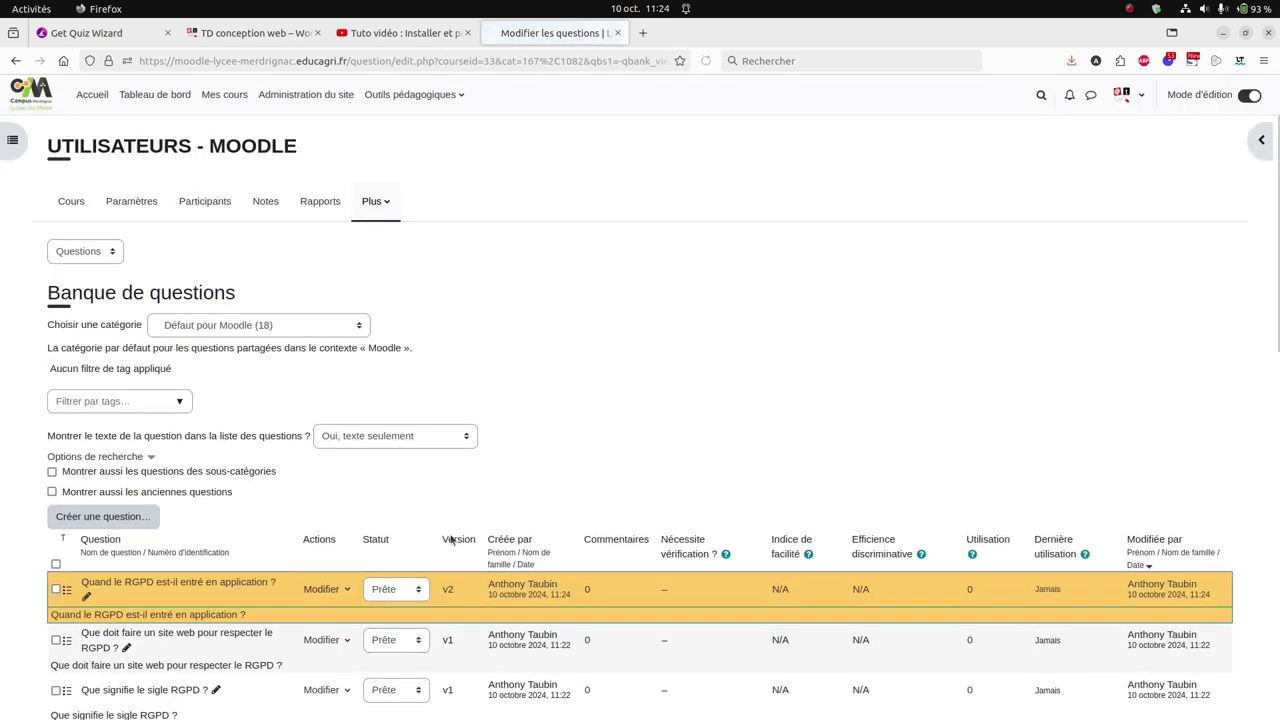
{"action": "scroll", "coordinate": [284, 596], "scroll_direction": "down", "scroll_amount": 2}
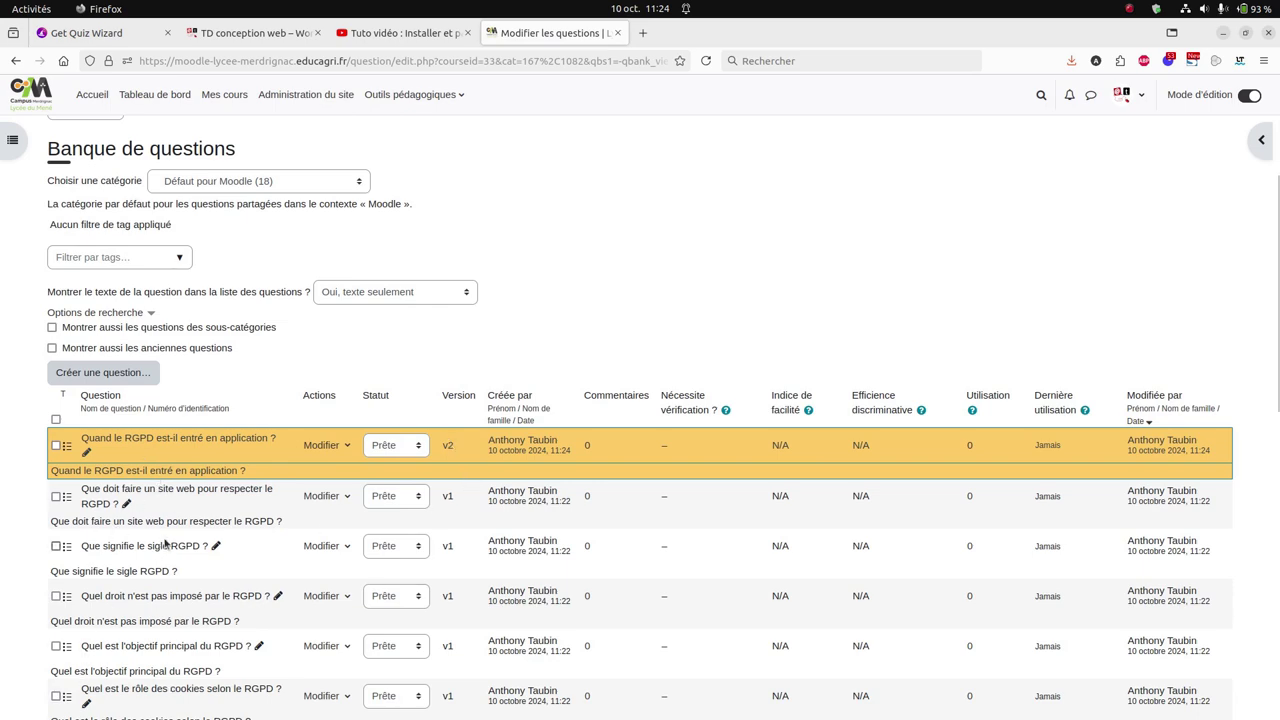
{"action": "scroll", "coordinate": [205, 549], "scroll_direction": "up", "scroll_amount": 2}
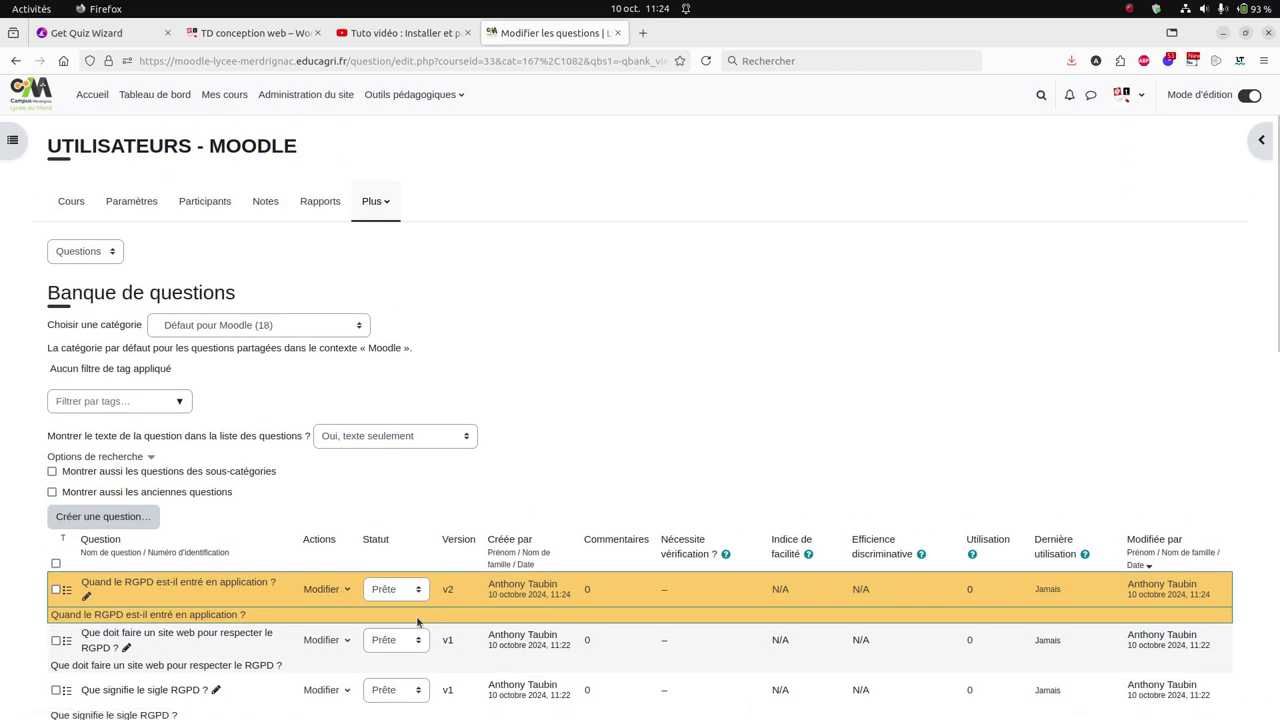
Open the course page in a new tab and create a Test activity named "Le RGPD" in the Quiz Wizard section.
{"action": "left_click", "coordinate": [75, 204]}
{"action": "left_click", "coordinate": [663, 34]}
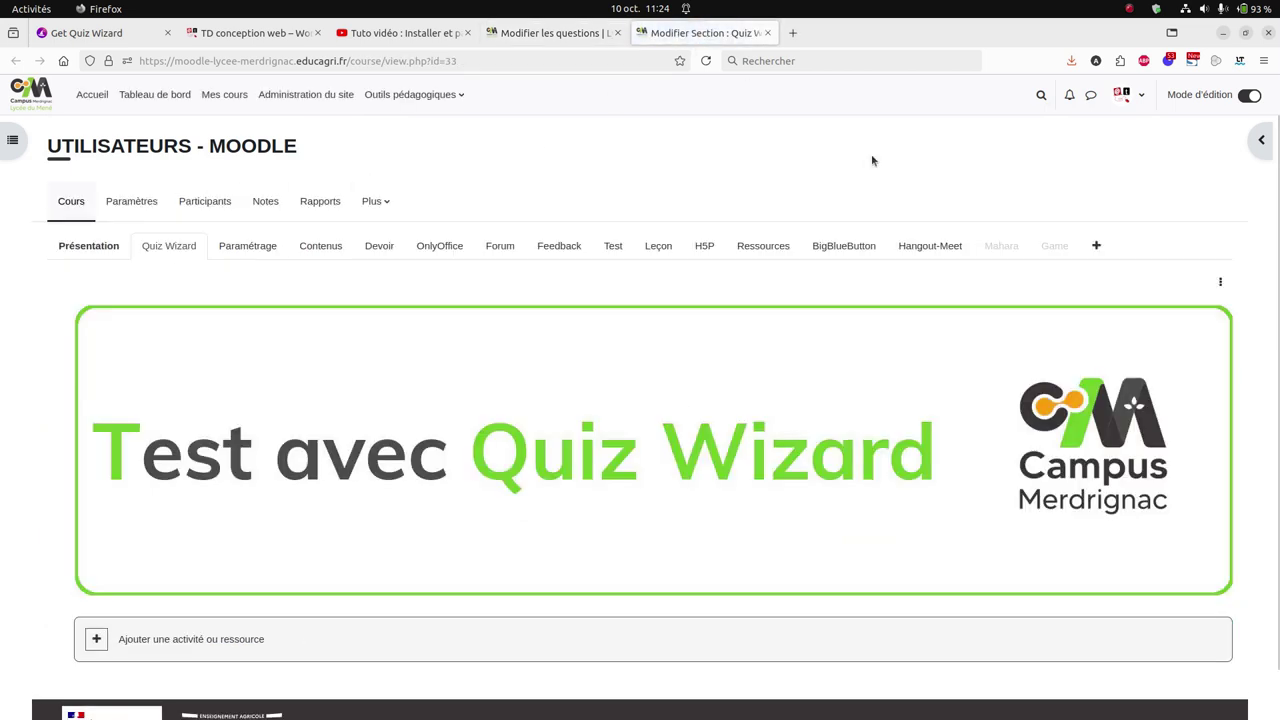
{"action": "scroll", "coordinate": [991, 385], "scroll_direction": "down", "scroll_amount": 1}
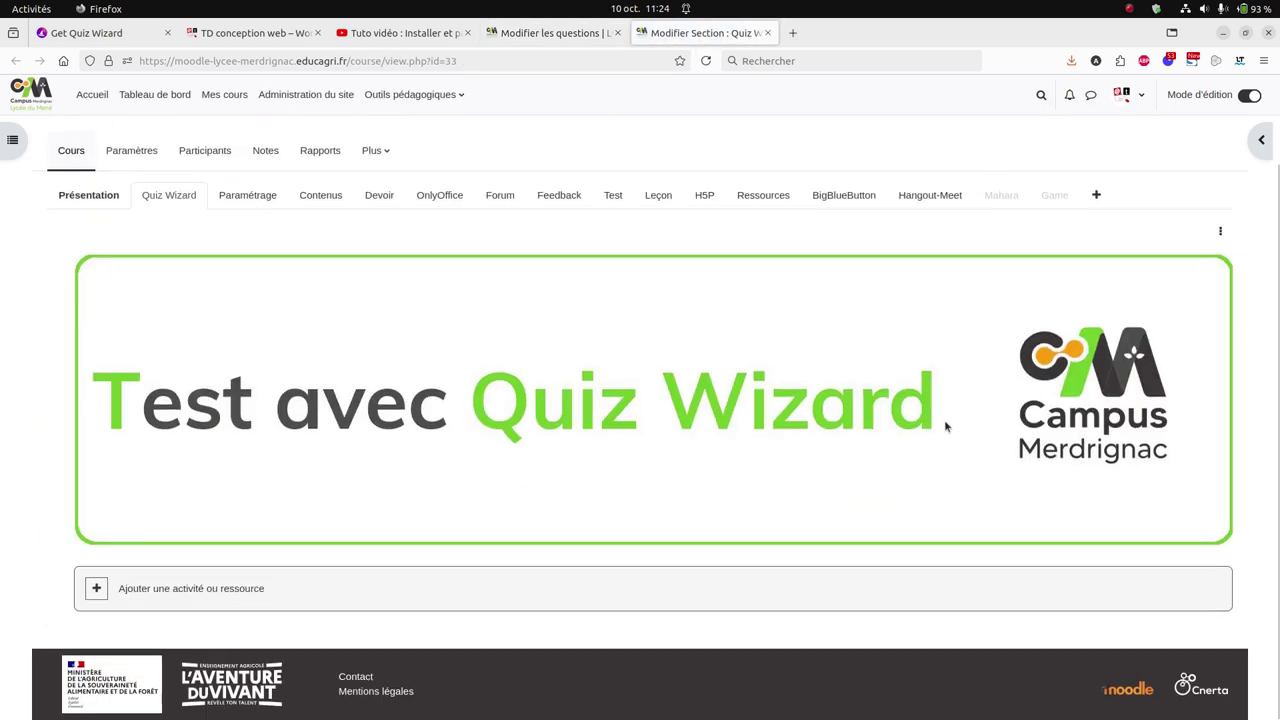
{"action": "left_click", "coordinate": [229, 591]}
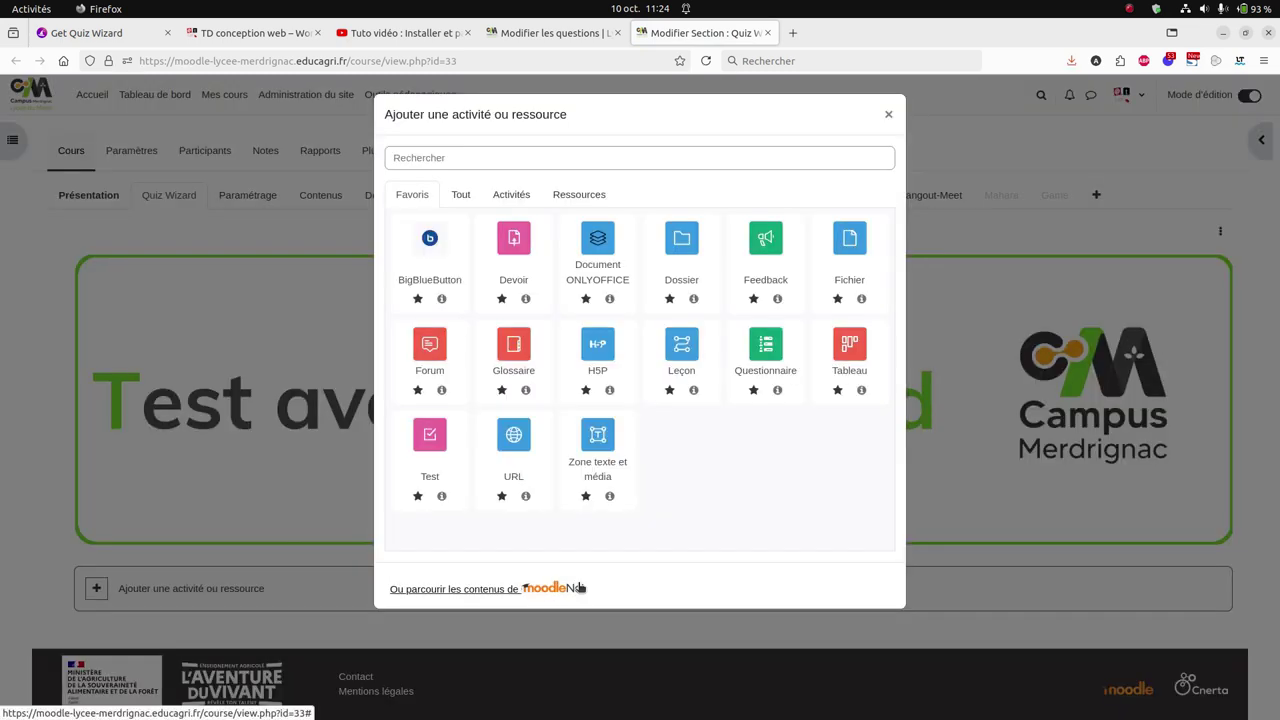
{"action": "left_click", "coordinate": [453, 446]}
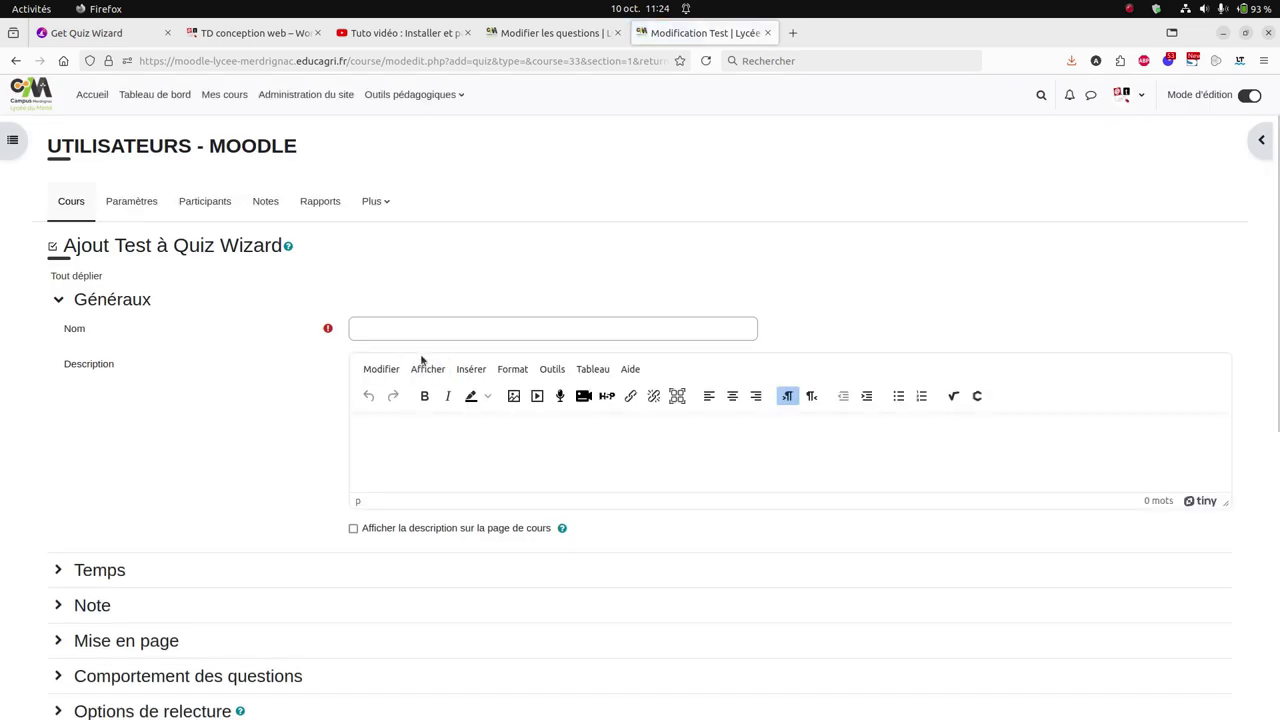
{"action": "left_click", "coordinate": [408, 332]}
{"action": "type", "text": "Le RGPD"}
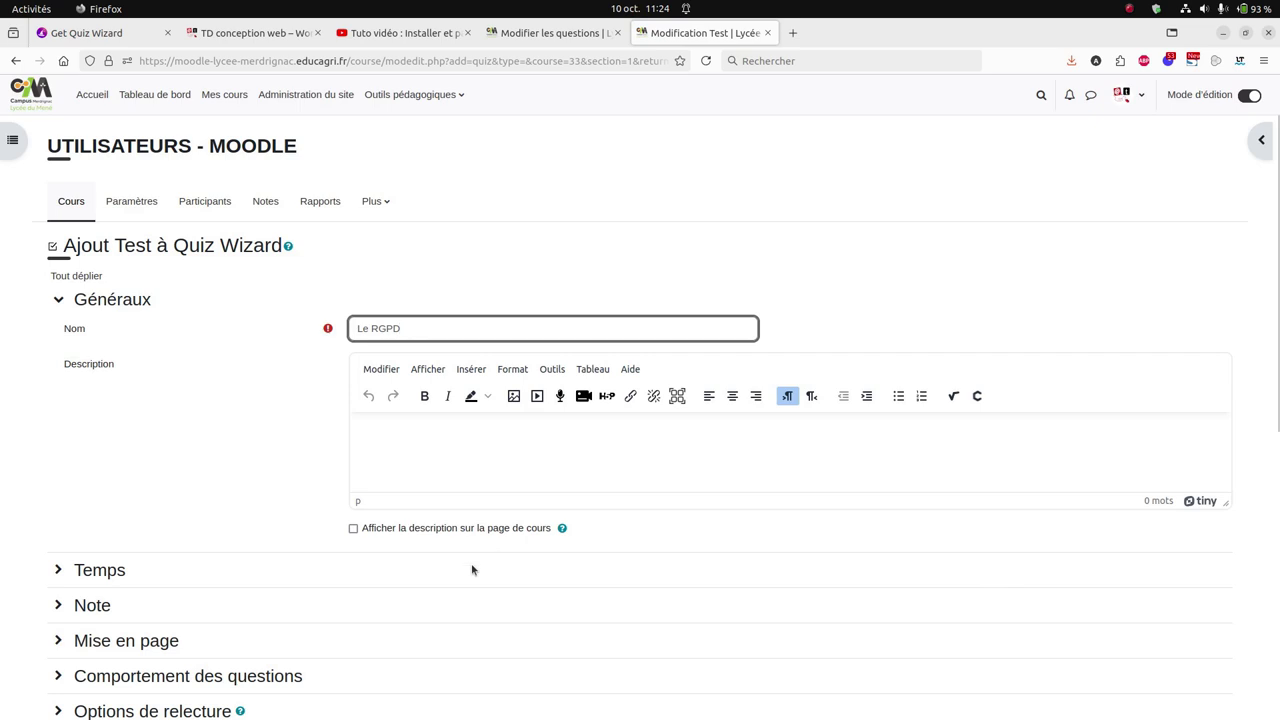
Set the test's grading method to "Première tentative" and the number of allowed attempts to 1.
{"action": "scroll", "coordinate": [450, 552], "scroll_direction": "down", "scroll_amount": 3}
{"action": "left_click", "coordinate": [60, 461]}
{"action": "left_click", "coordinate": [58, 461]}
{"action": "left_click", "coordinate": [58, 461]}
{"action": "left_click", "coordinate": [367, 594]}
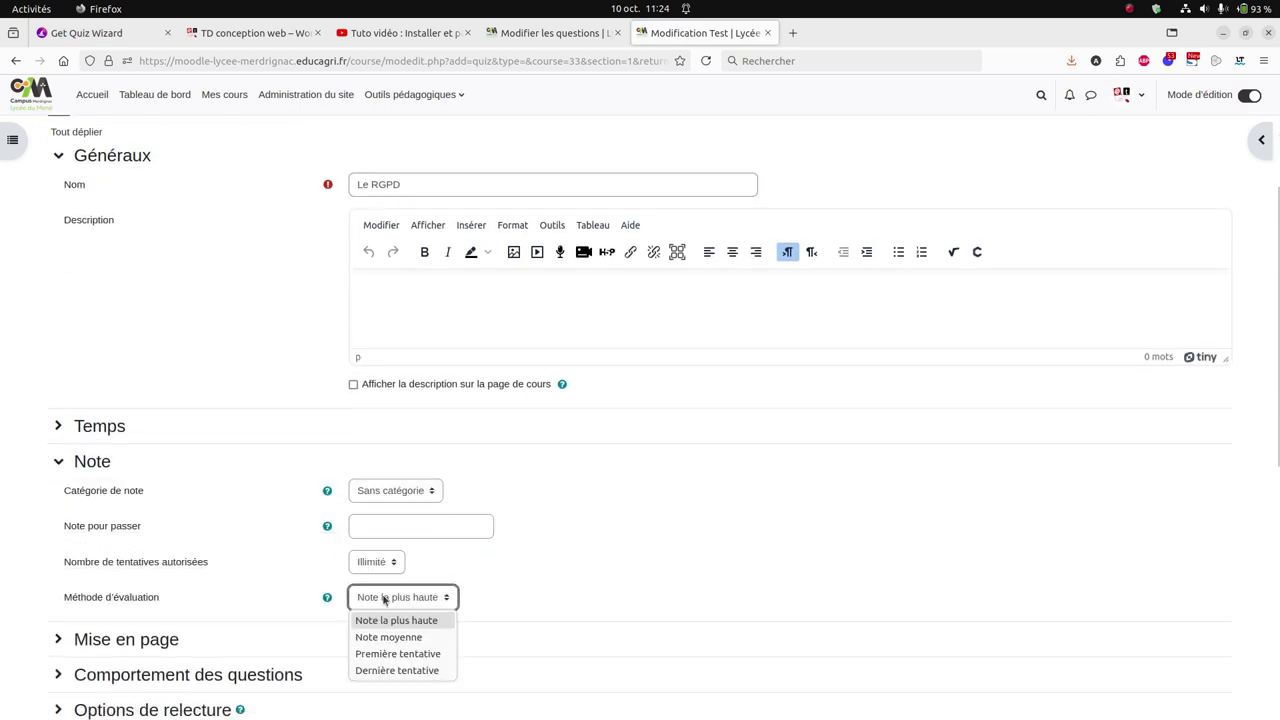
{"action": "left_click", "coordinate": [406, 655]}
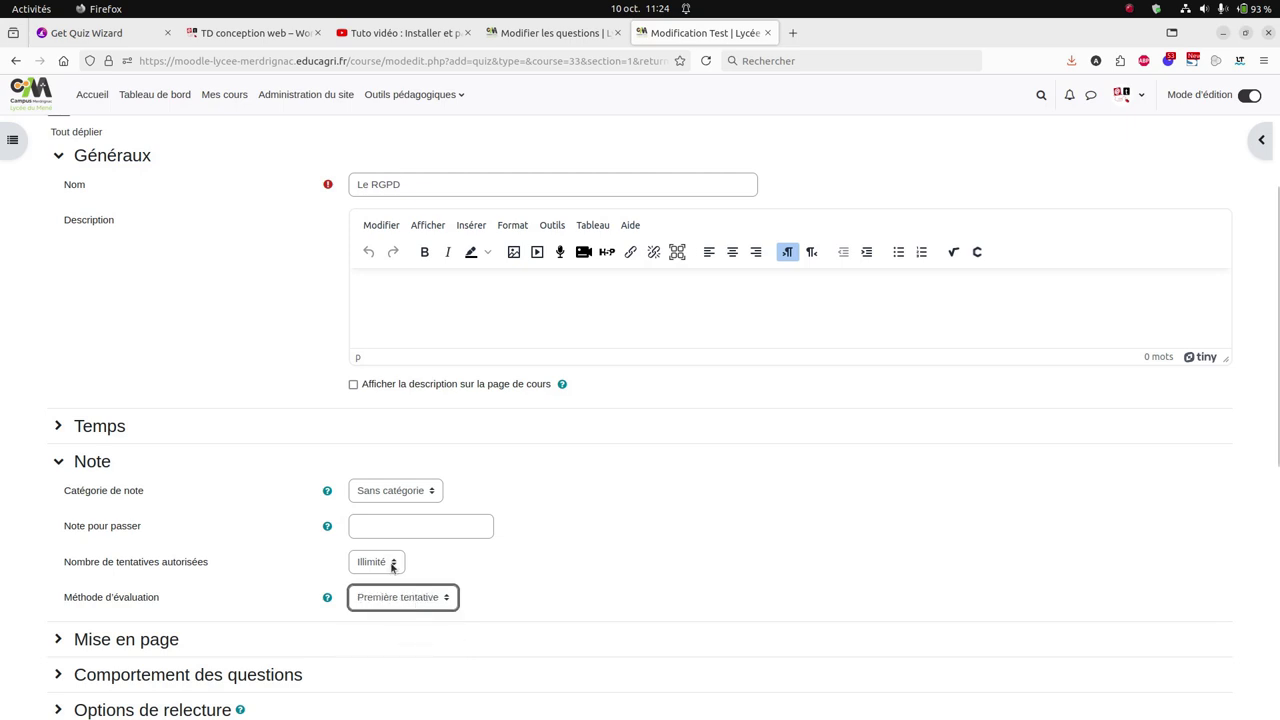
{"action": "left_click", "coordinate": [390, 562]}
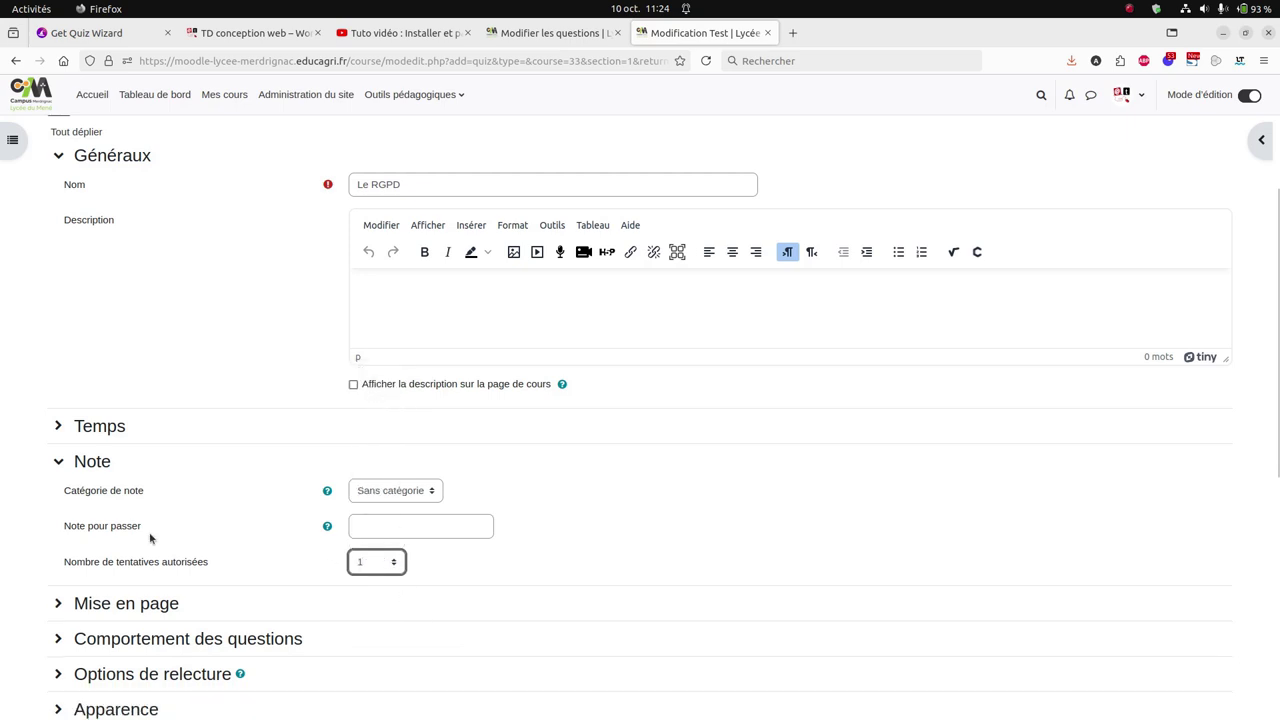
Look over the remaining test settings sections, save the test and display it.
{"action": "scroll", "coordinate": [486, 559], "scroll_direction": "down", "scroll_amount": 3}
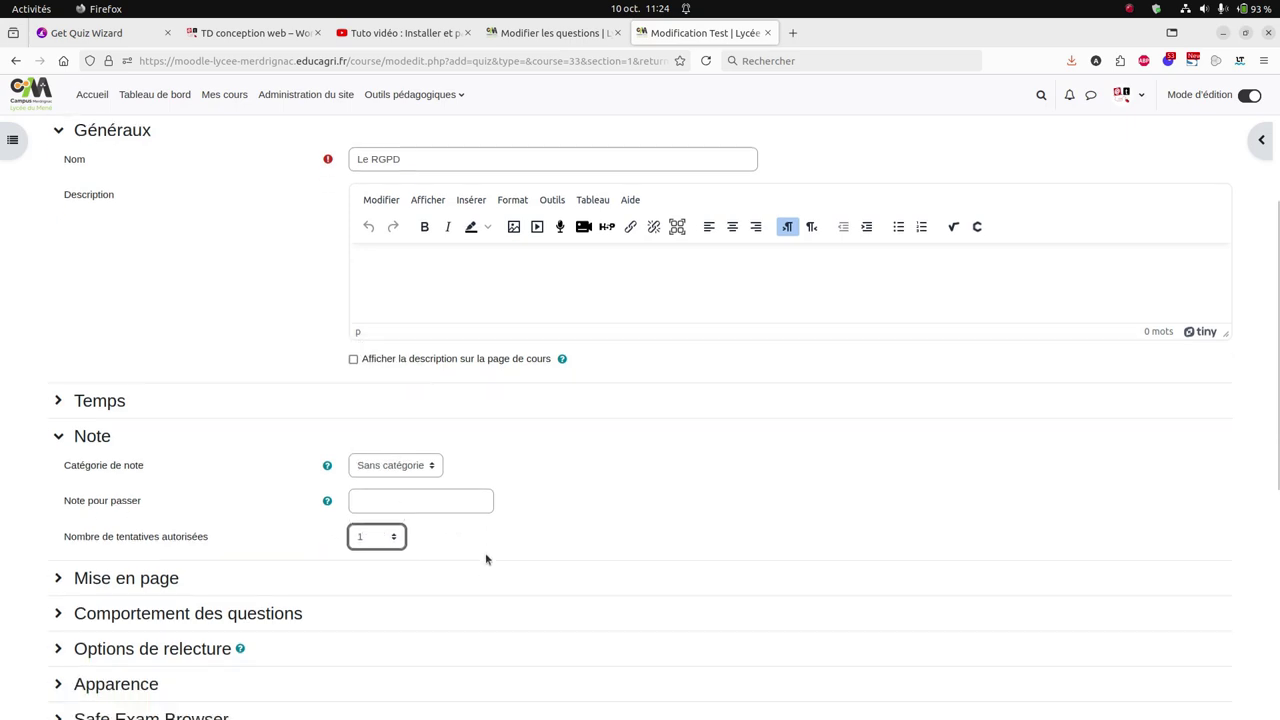
{"action": "scroll", "coordinate": [487, 543], "scroll_direction": "down", "scroll_amount": 2}
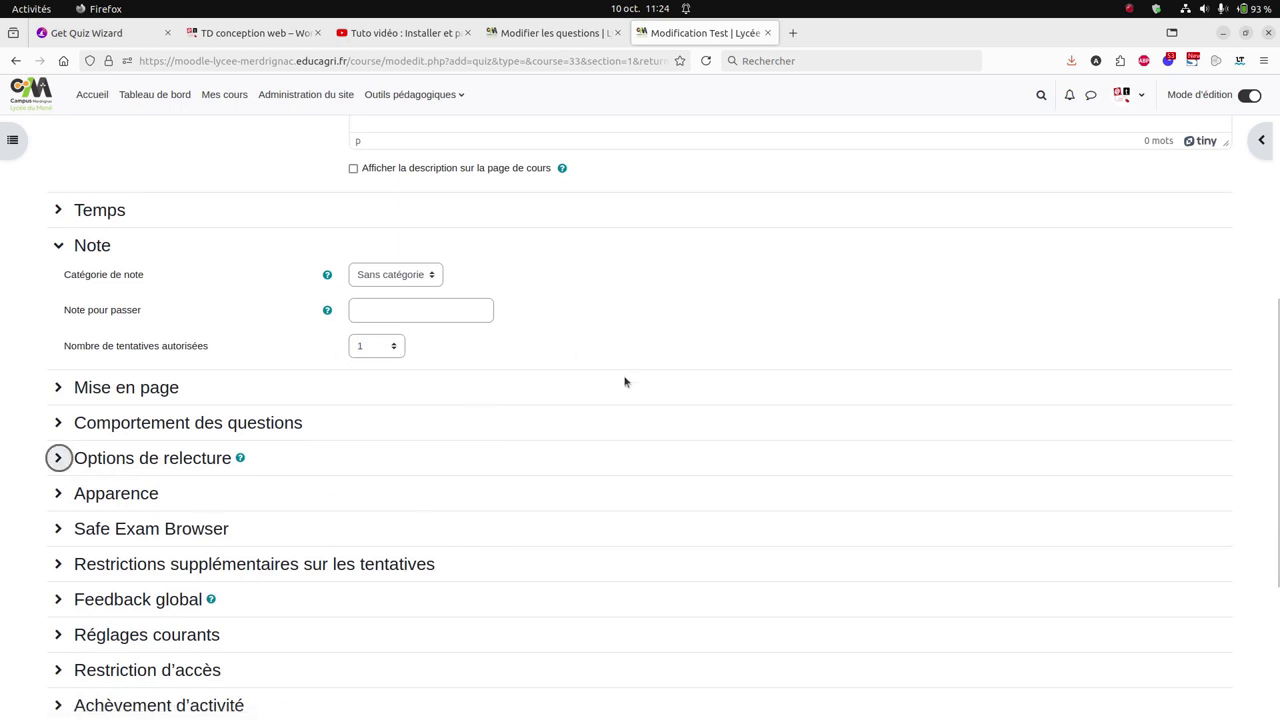
{"action": "scroll", "coordinate": [666, 390], "scroll_direction": "down", "scroll_amount": 4}
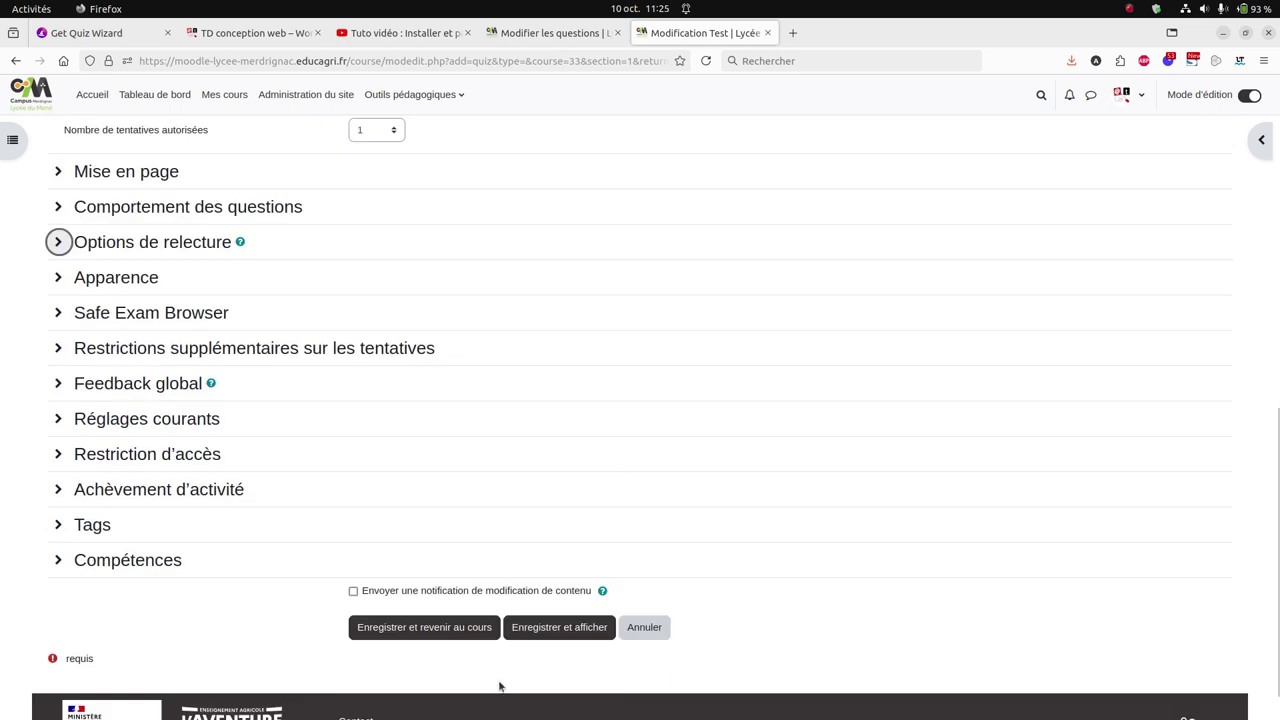
{"action": "left_click", "coordinate": [556, 629]}
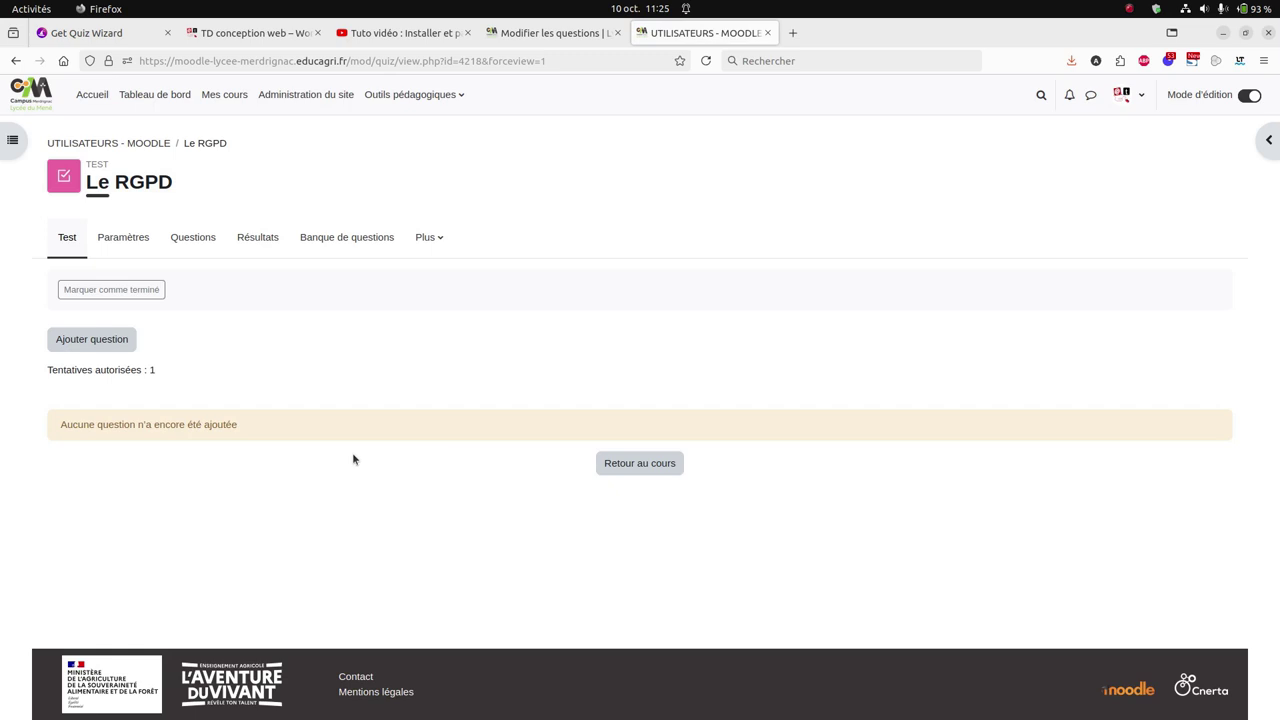
Add to the test the four bank questions from "Quand le RGPD est-il entré en application ?" to "Quel droit n'est pas imposé par le RGPD ?".
{"action": "left_click", "coordinate": [88, 340]}
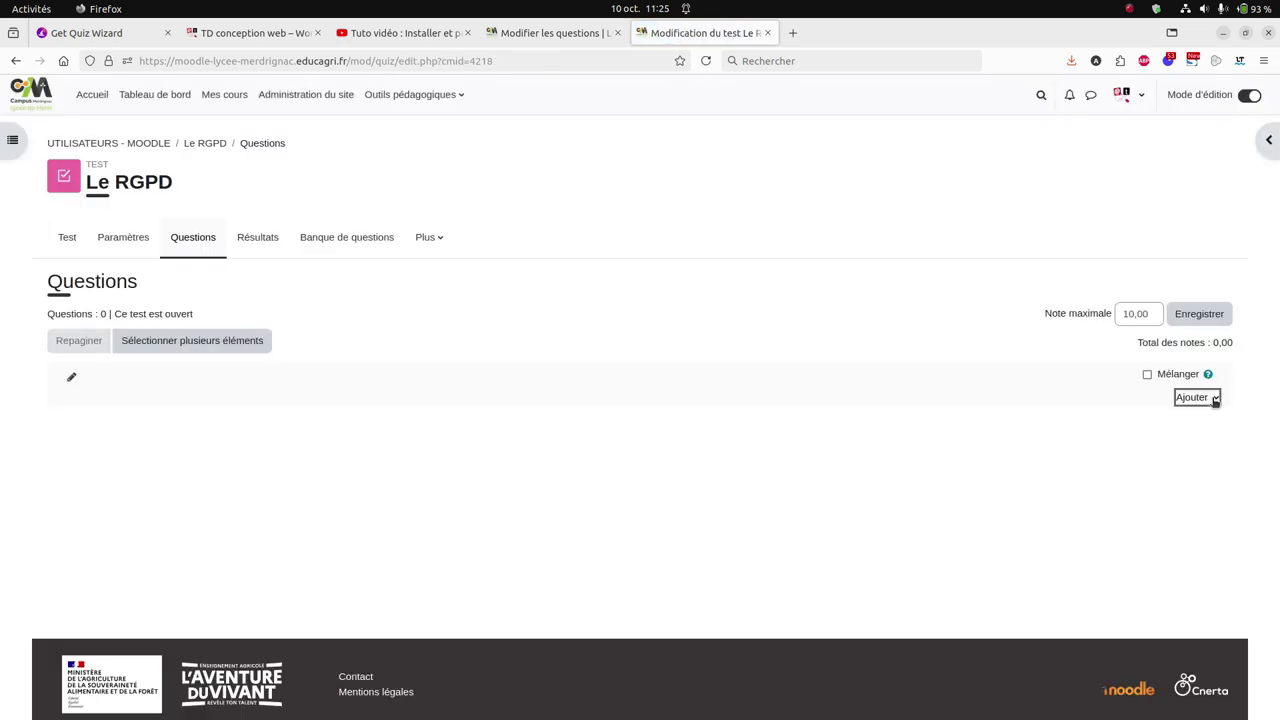
{"action": "left_click", "coordinate": [1210, 398]}
{"action": "left_click", "coordinate": [1121, 443]}
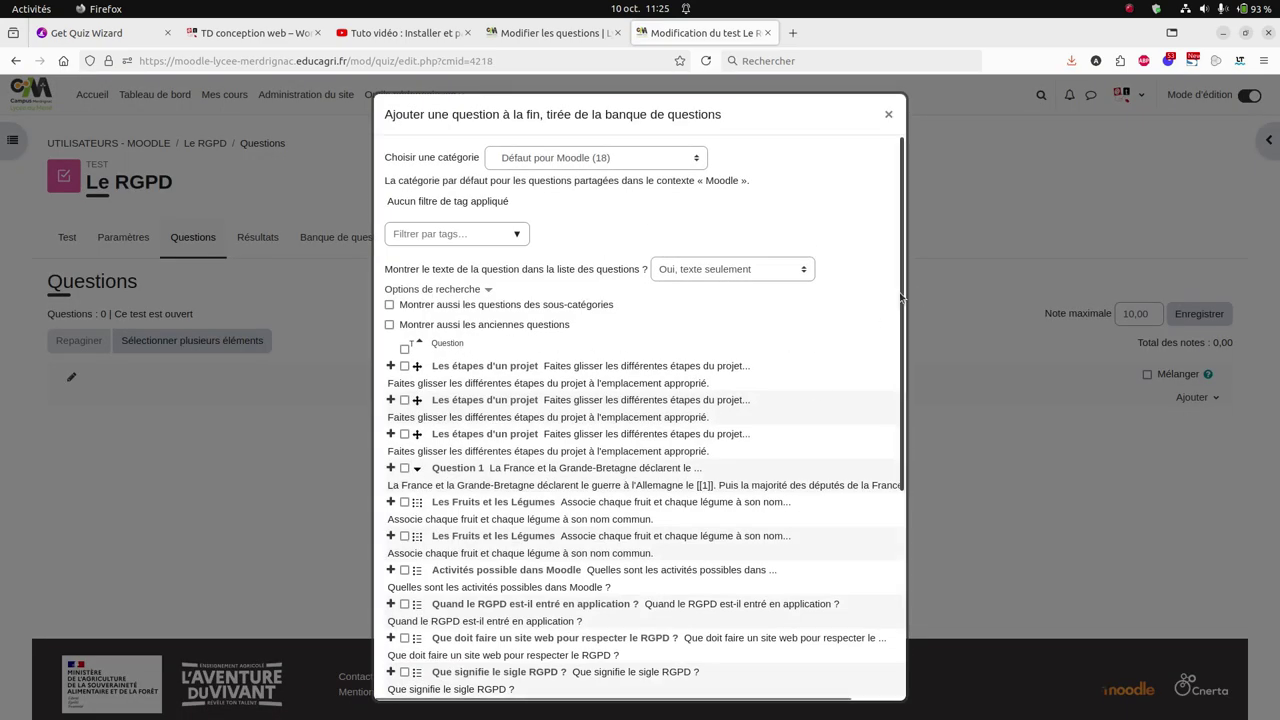
{"action": "left_click_drag", "start_coordinate": [901, 296], "coordinate": [806, 581]}
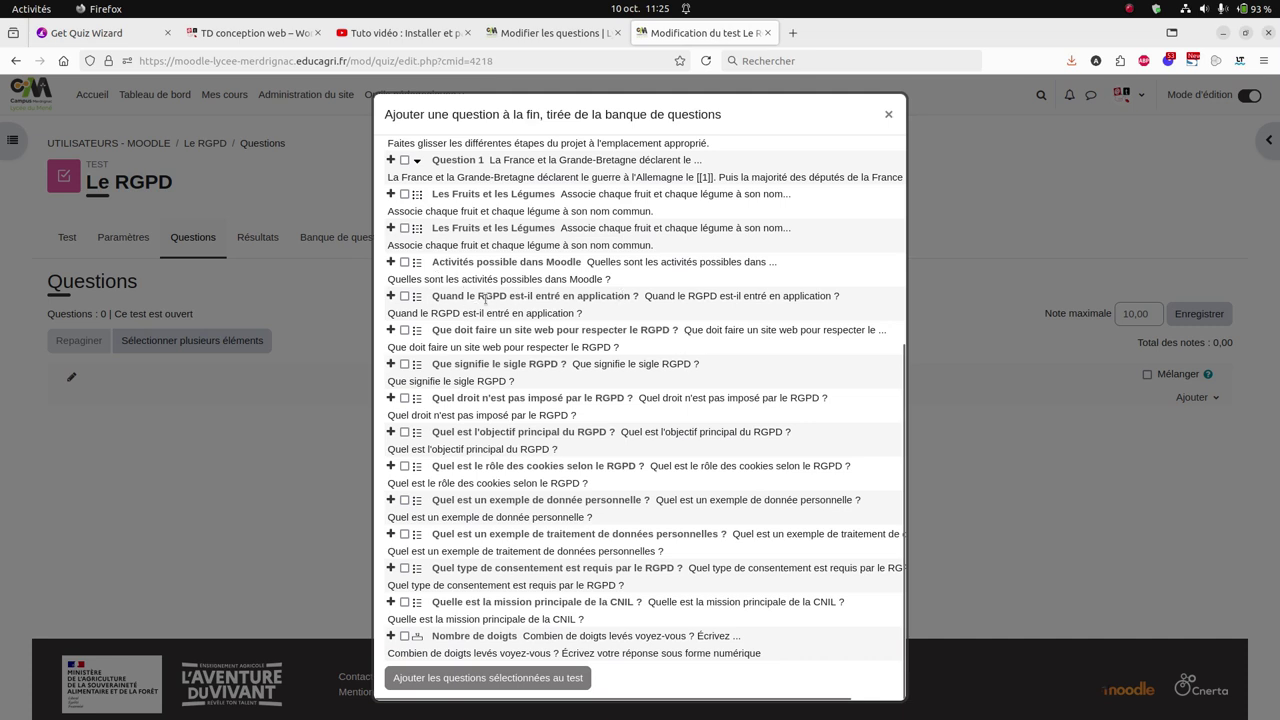
{"action": "left_click", "coordinate": [404, 296]}
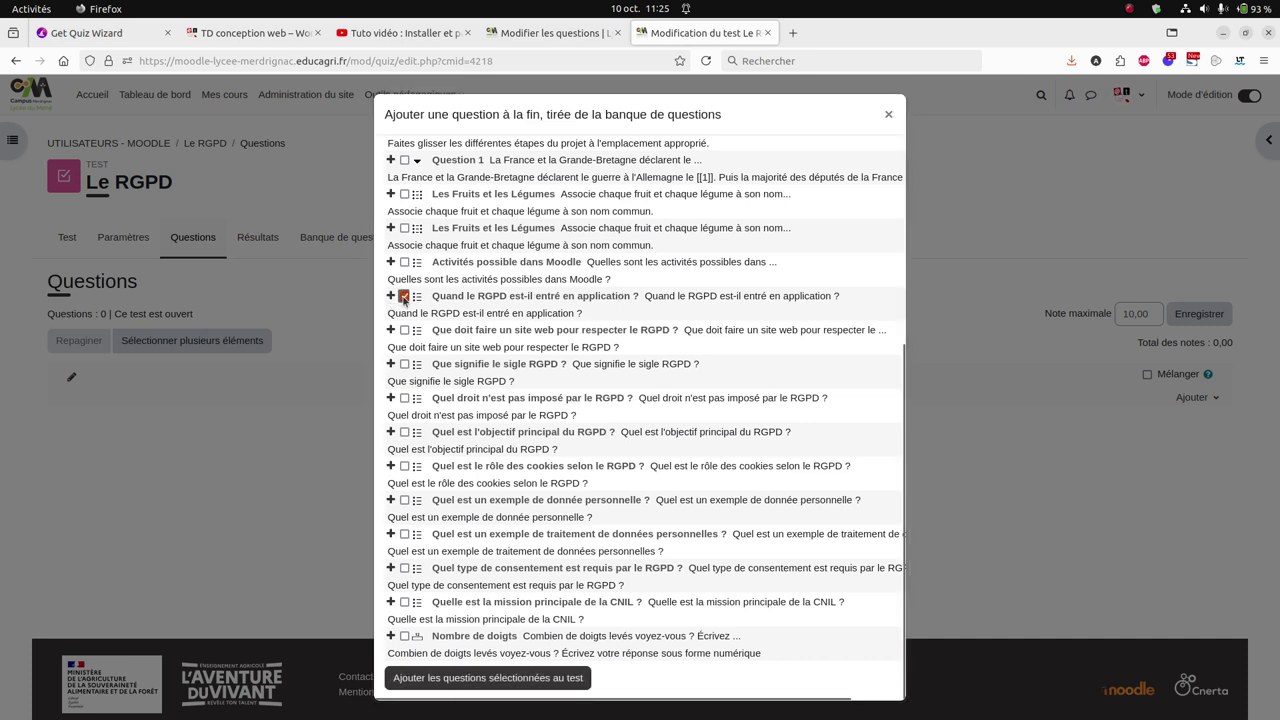
{"action": "left_click", "coordinate": [404, 330]}
{"action": "left_click", "coordinate": [404, 364]}
{"action": "left_click", "coordinate": [404, 398]}
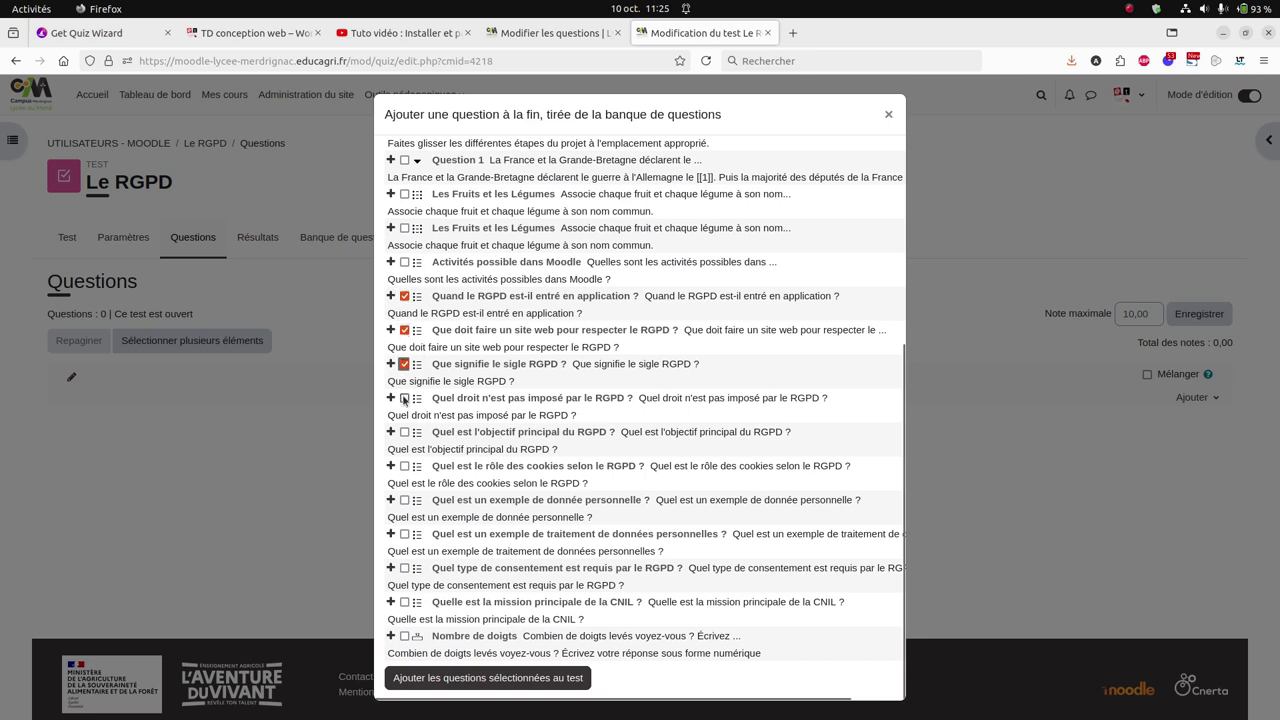
{"action": "left_click", "coordinate": [488, 678]}
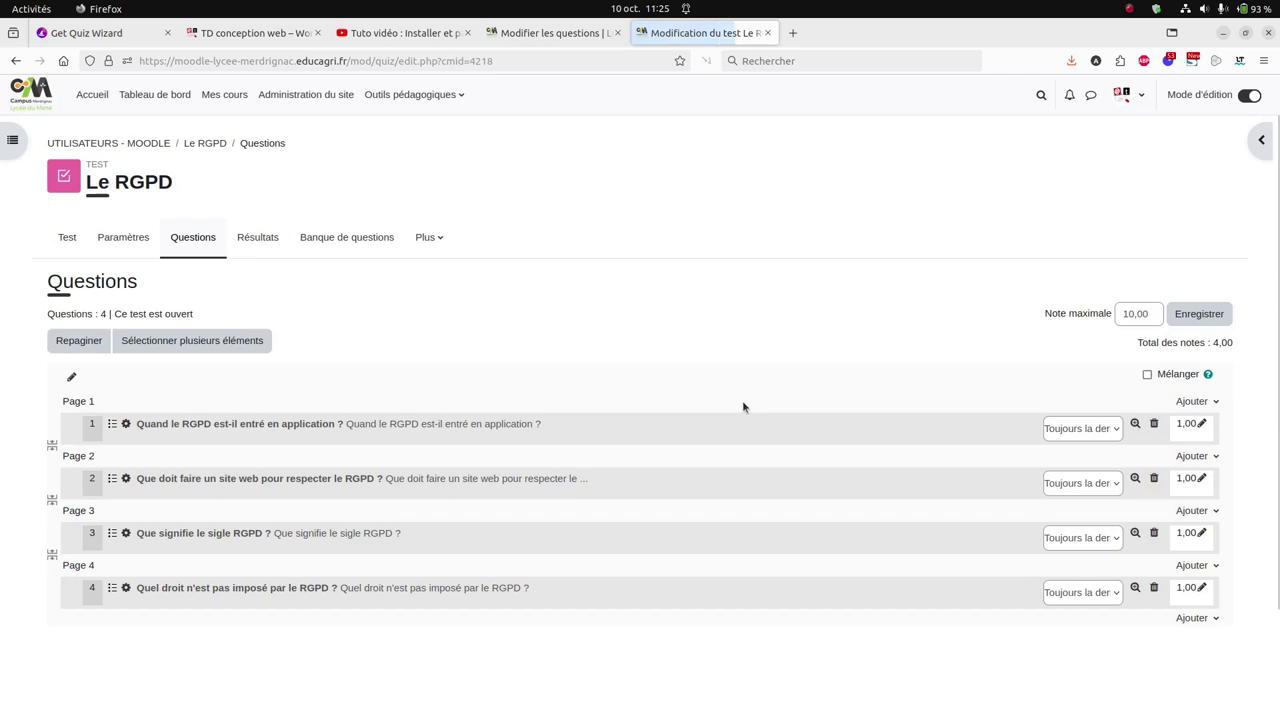